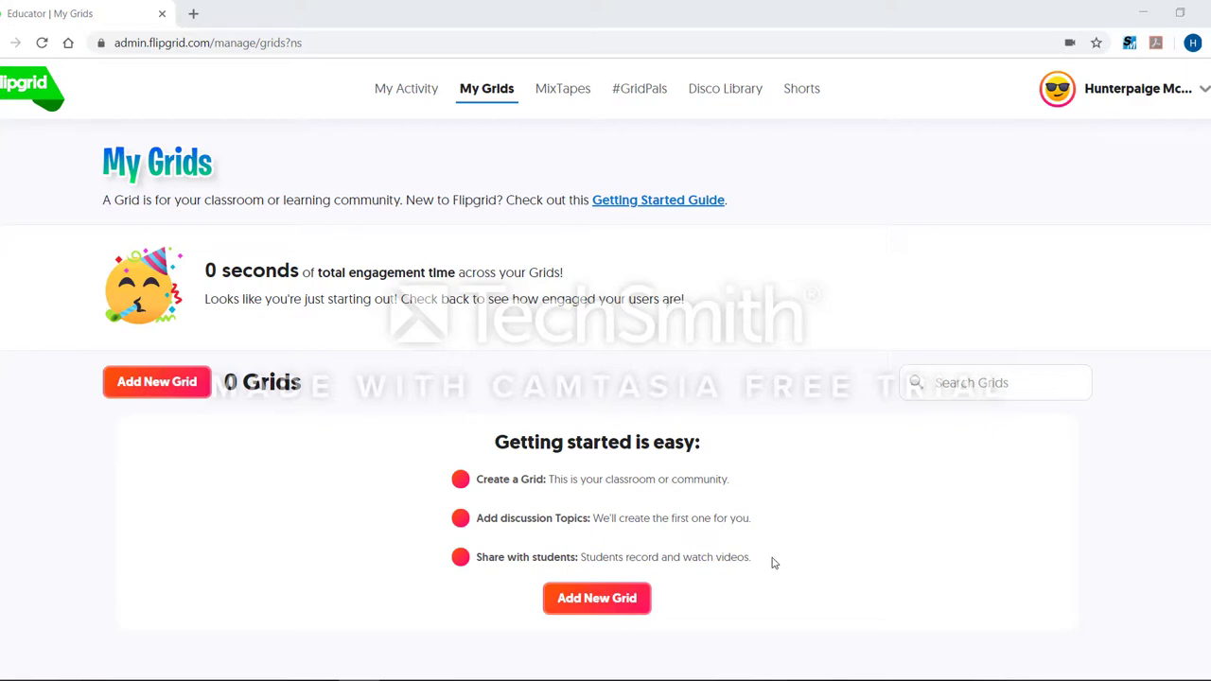
# Create a new grid named "Flipgrid" with the Student ID grid type and continue to the student list.
pyautogui.click(619, 600)
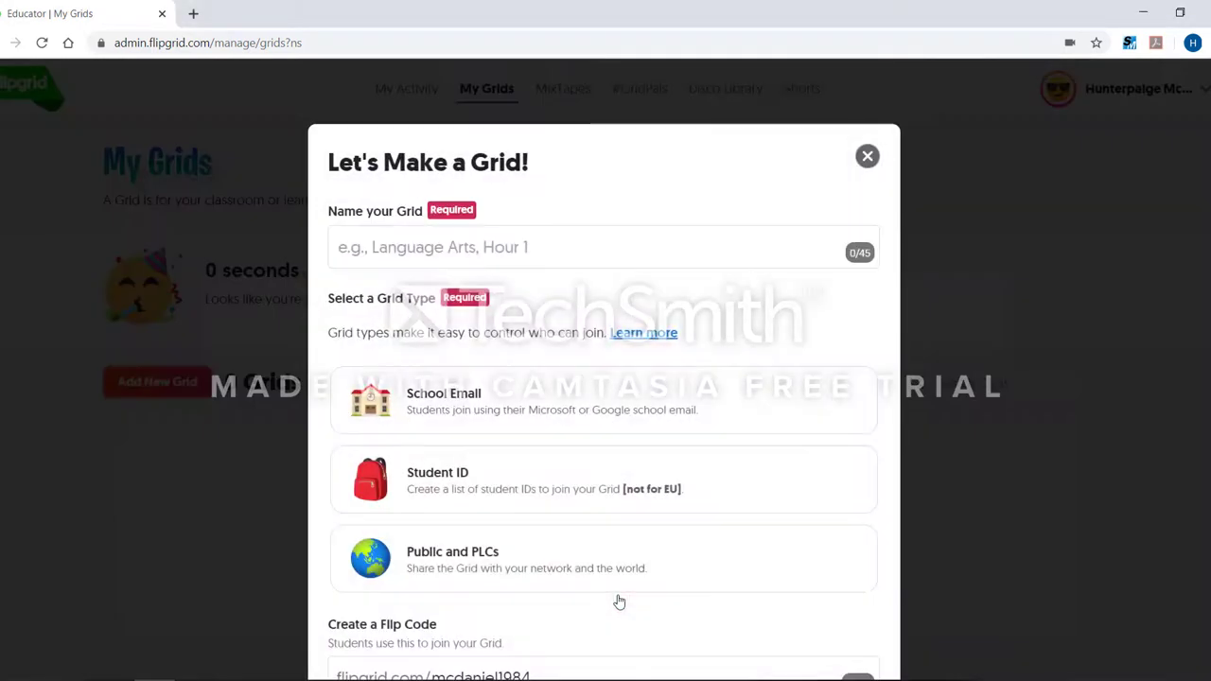
pyautogui.click(625, 266)
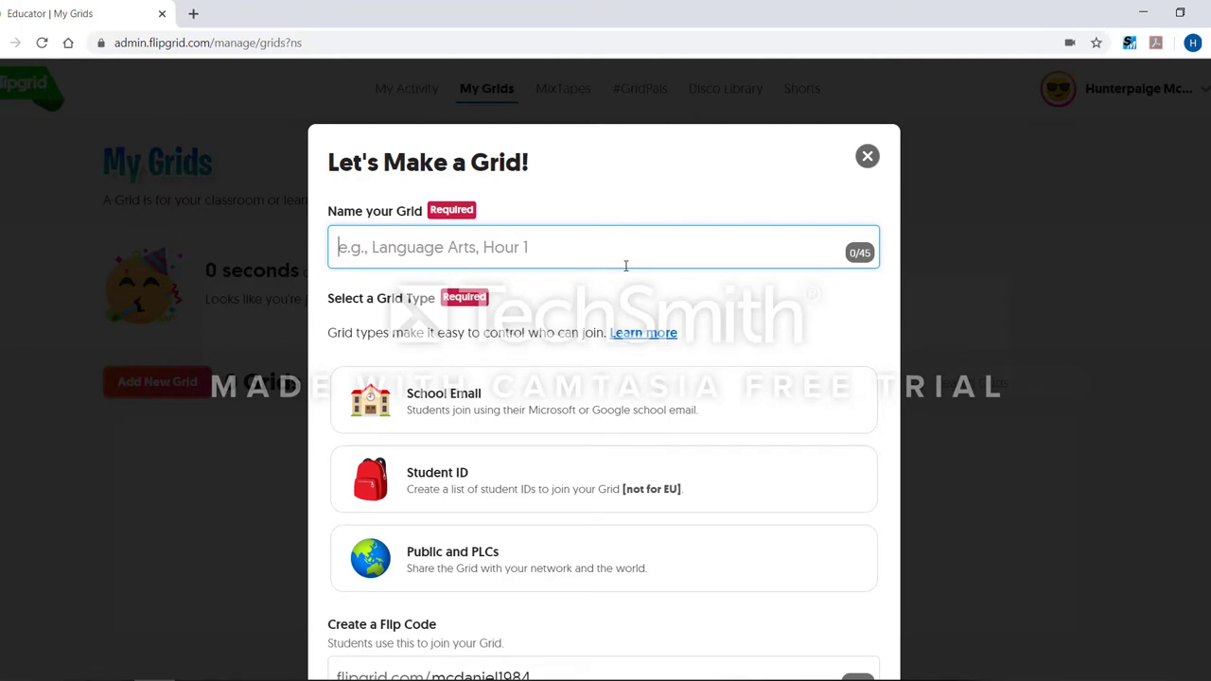
pyautogui.write('Flipgrid')
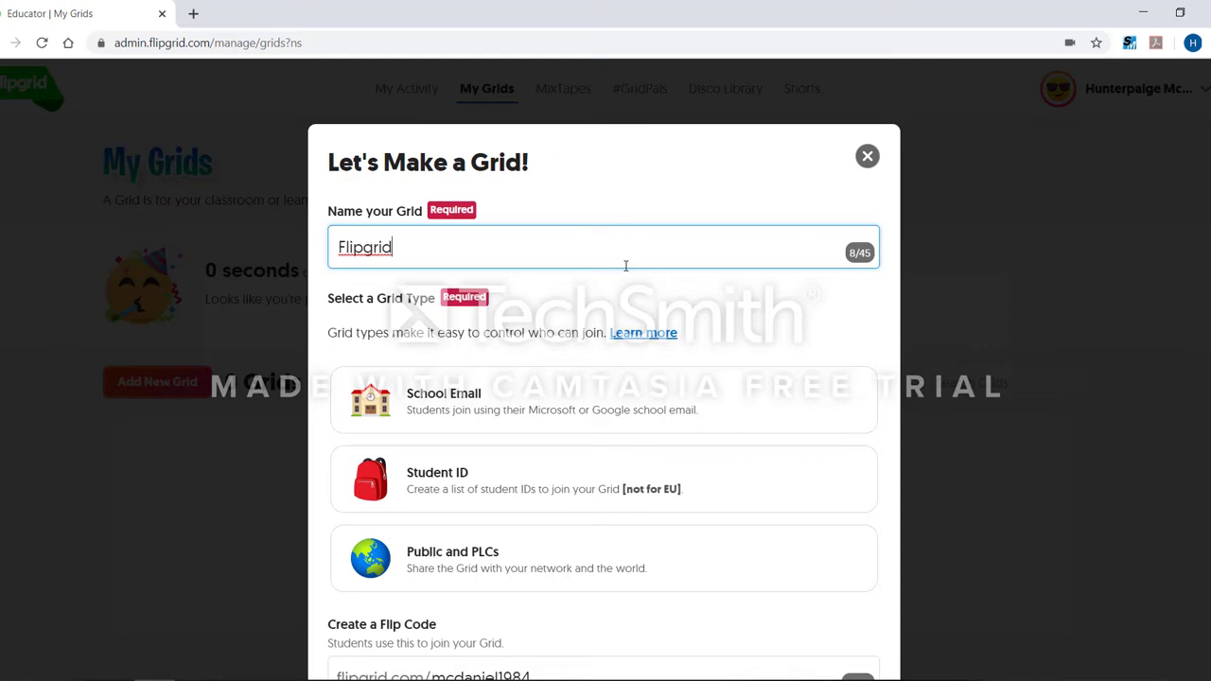
pyautogui.scroll(-2, 625, 266)
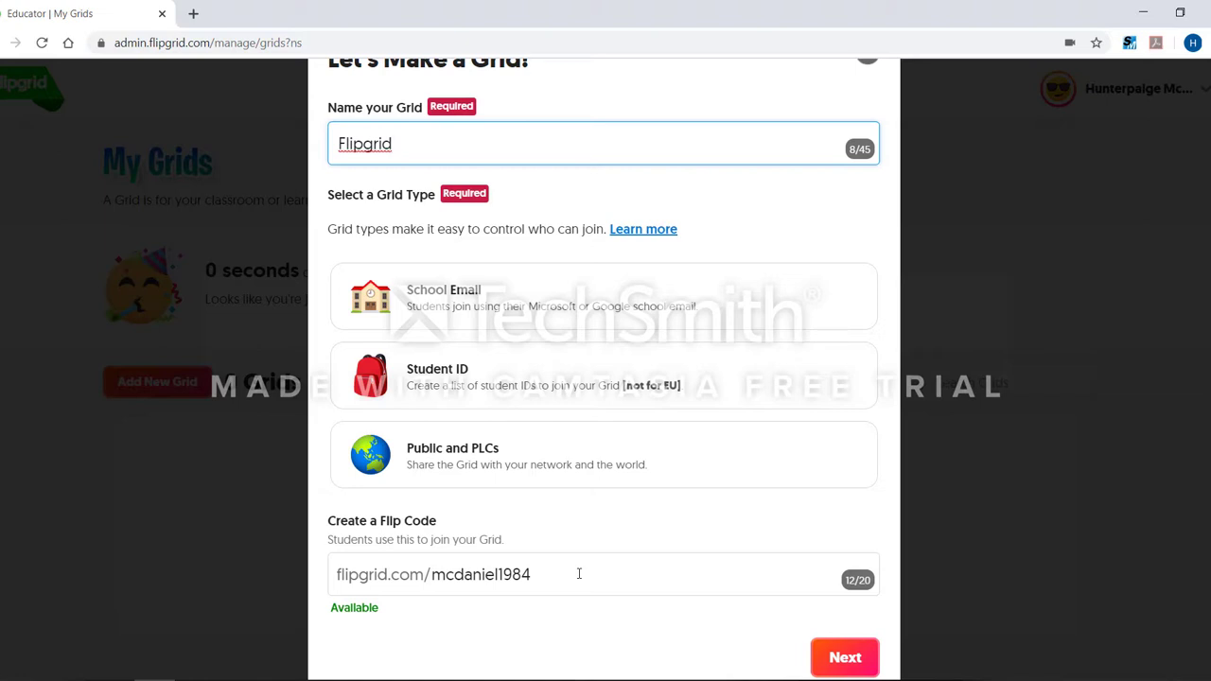
pyautogui.click(730, 391)
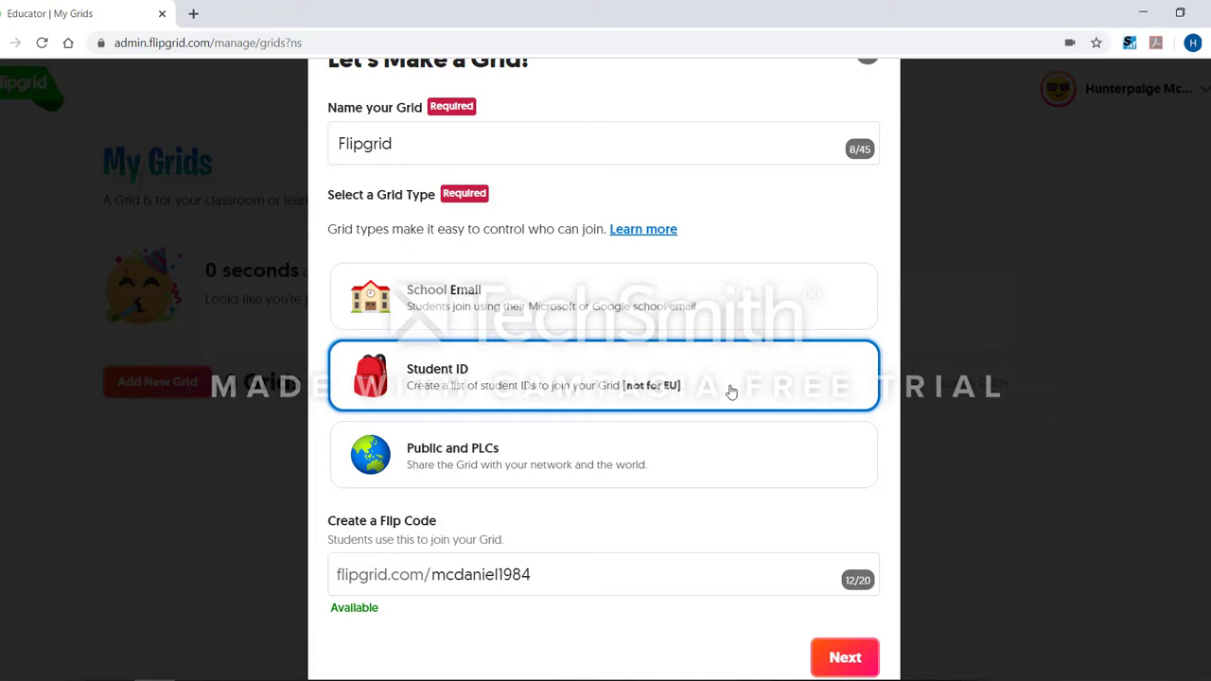
pyautogui.click(833, 655)
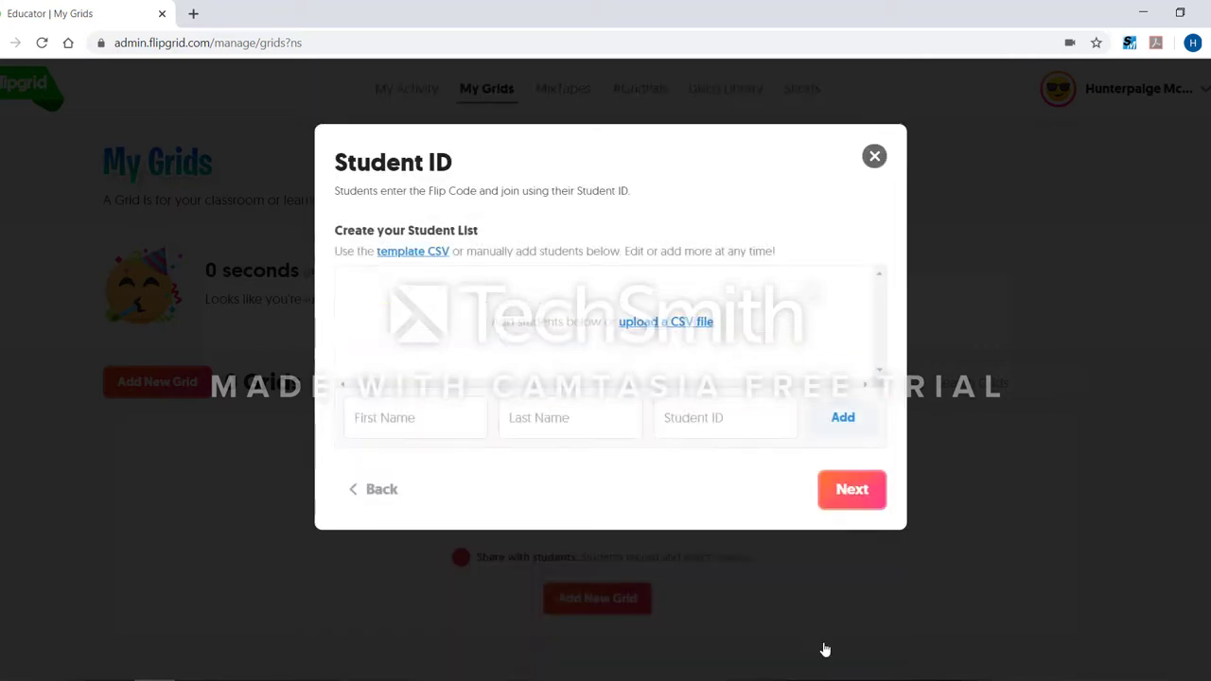
# Add one sample student with first name, last name and student ID to the list, and finish creating the grid.
pyautogui.click(431, 420)
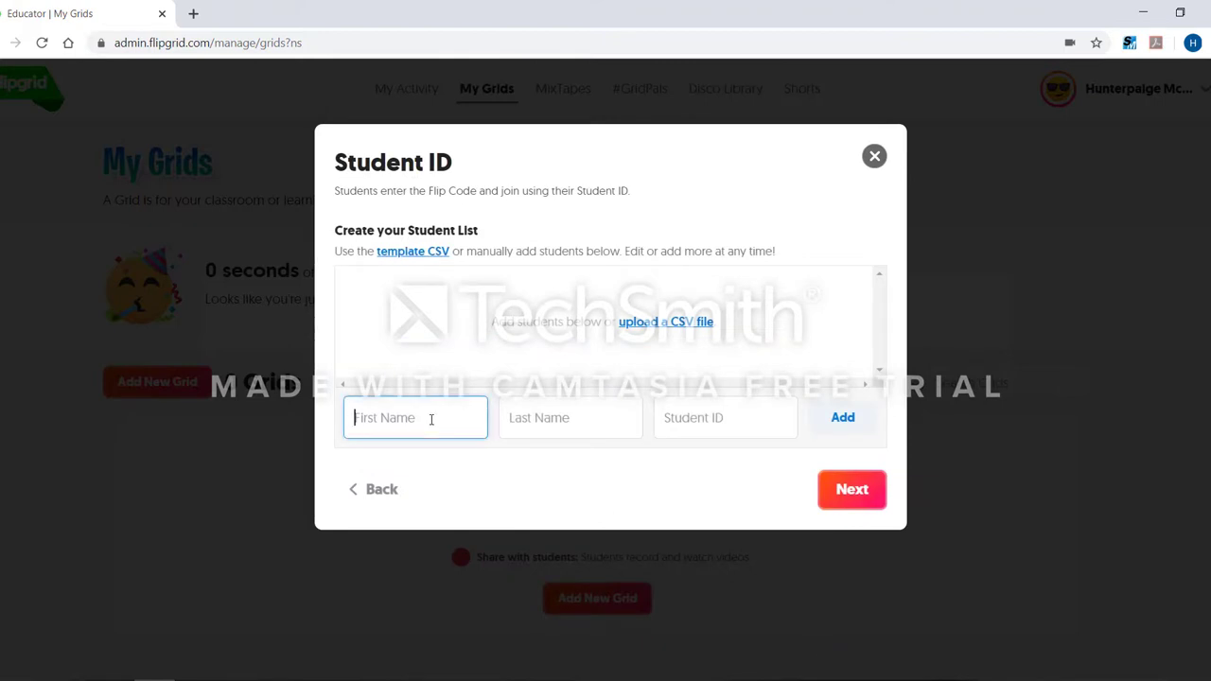
pyautogui.write('Student')
pyautogui.press('Tab')
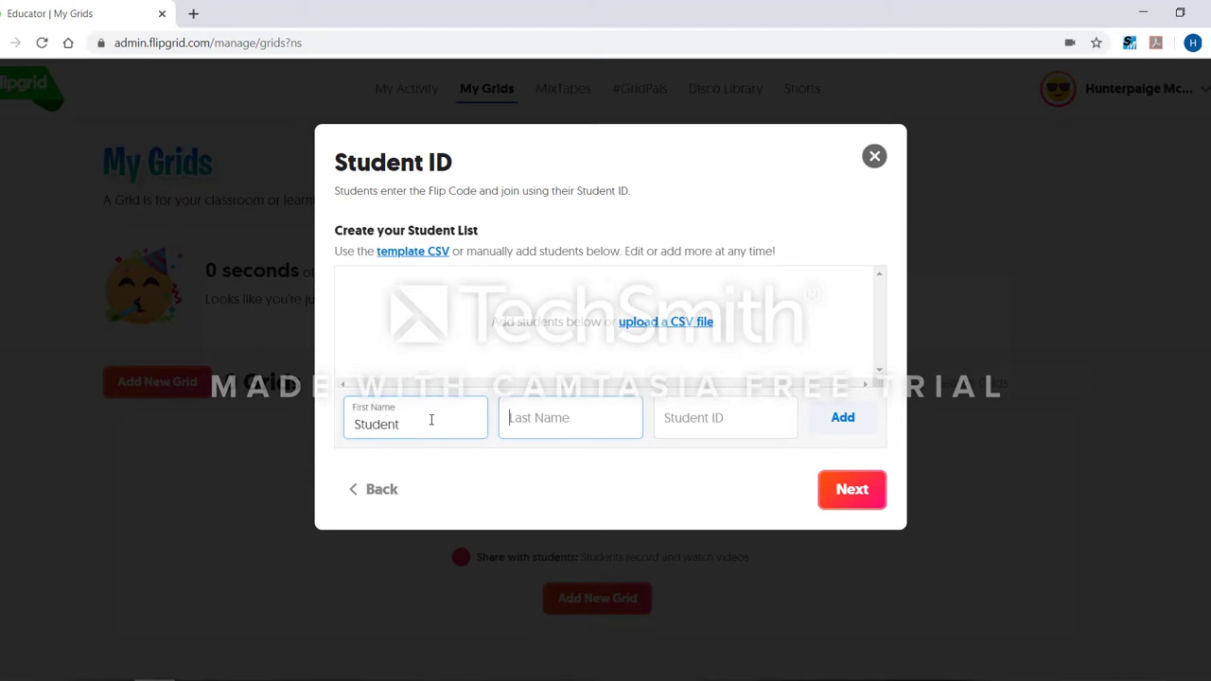
pyautogui.write('A')
pyautogui.press('Tab')
pyautogui.write('Studenta')
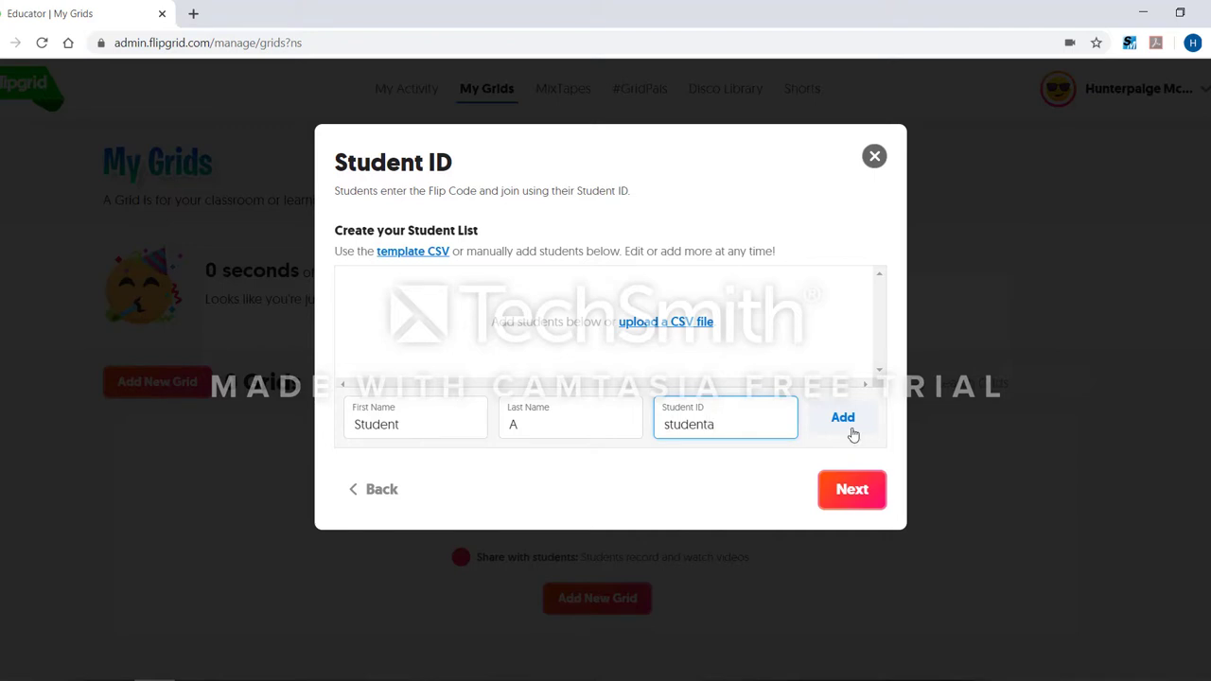
pyautogui.click(862, 430)
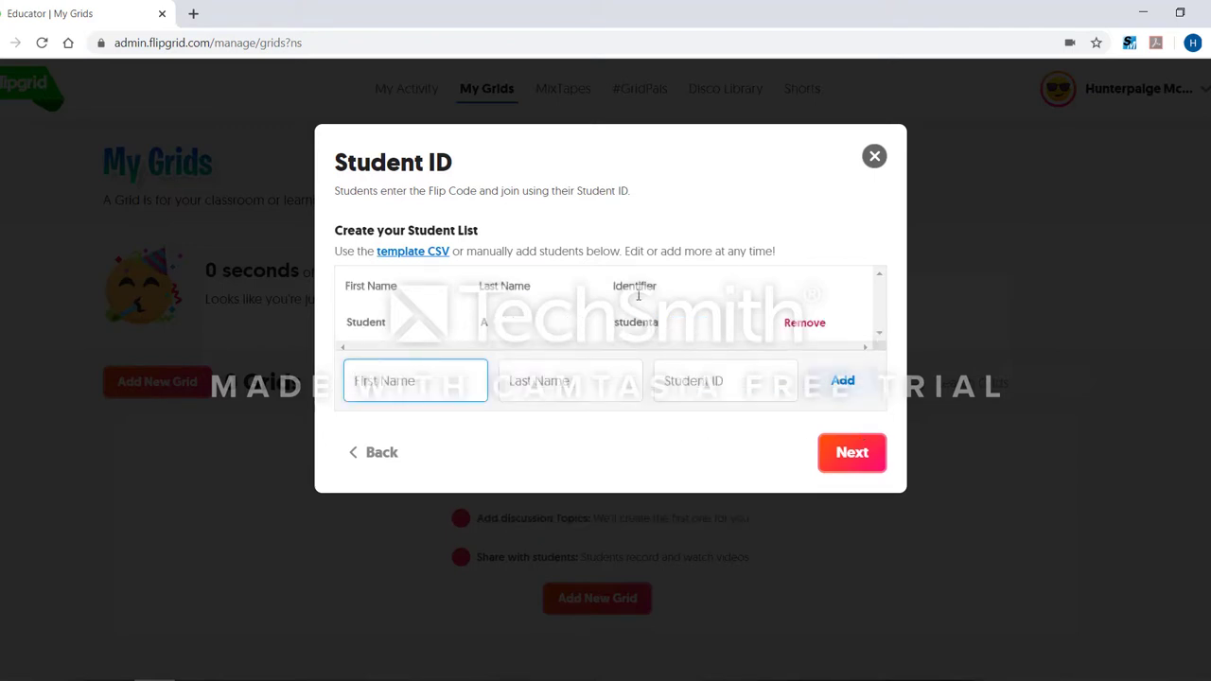
pyautogui.click(859, 453)
pyautogui.click(847, 456)
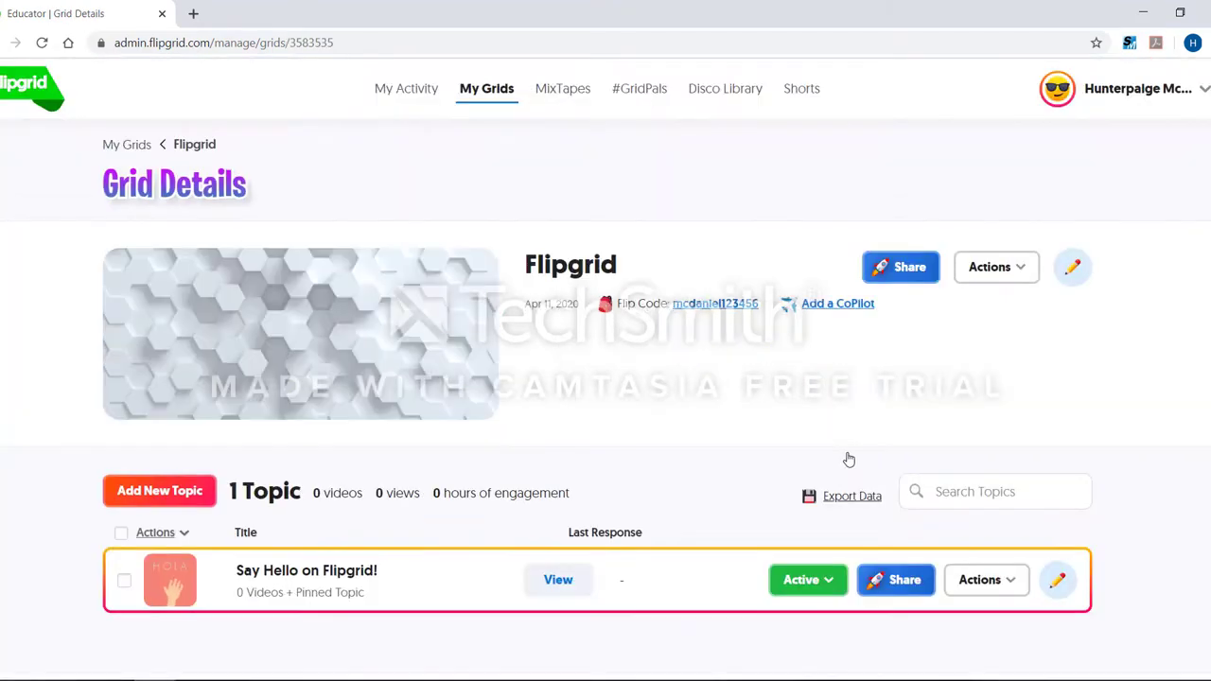
# Start a new topic in the grid, title it "Introduction" and open the recording time options.
pyautogui.scroll(-2, 568, 433)
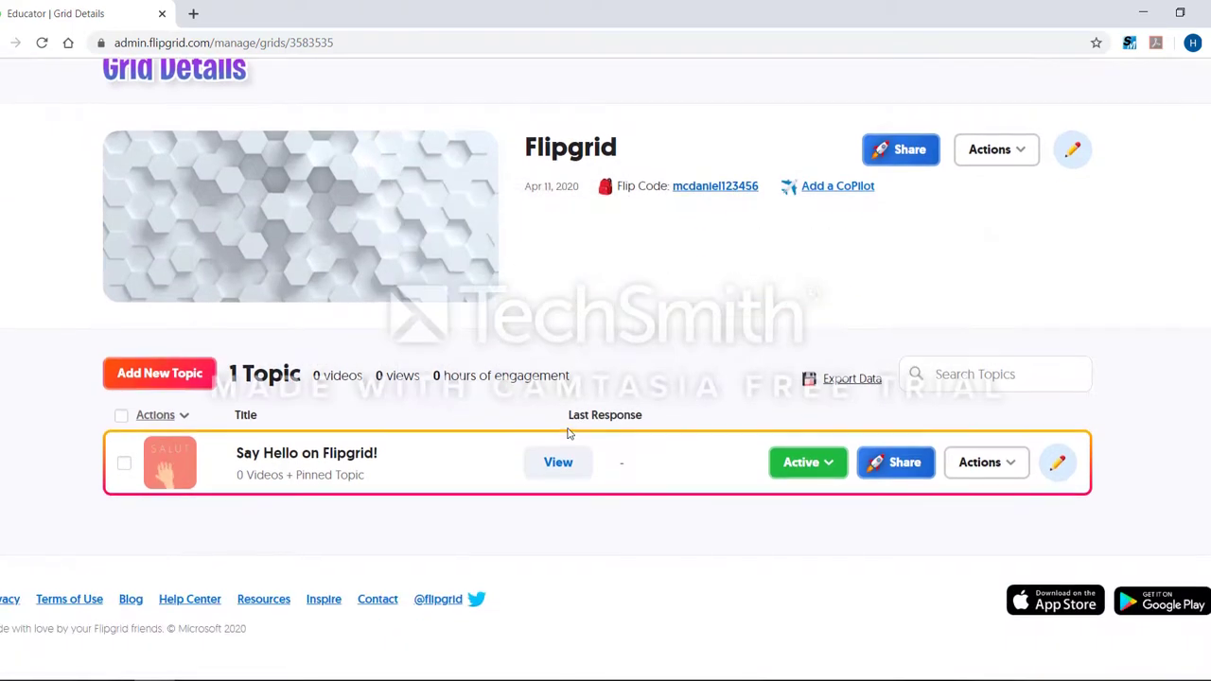
pyautogui.scroll(2, 567, 434)
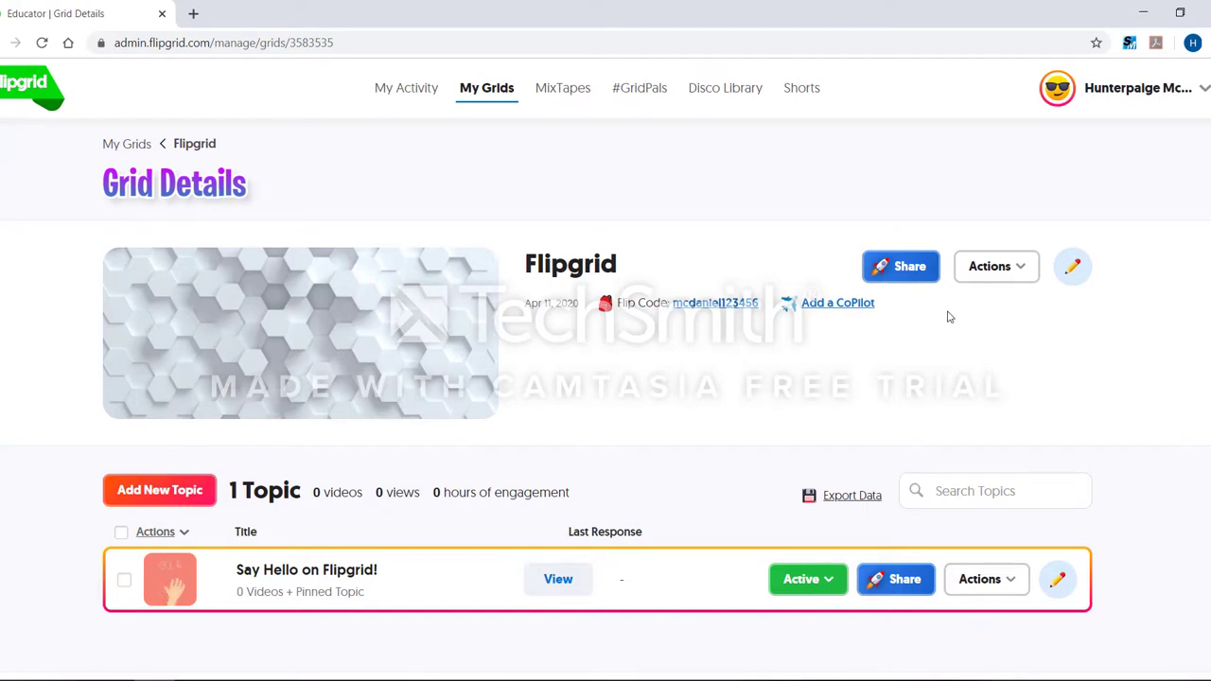
pyautogui.click(146, 501)
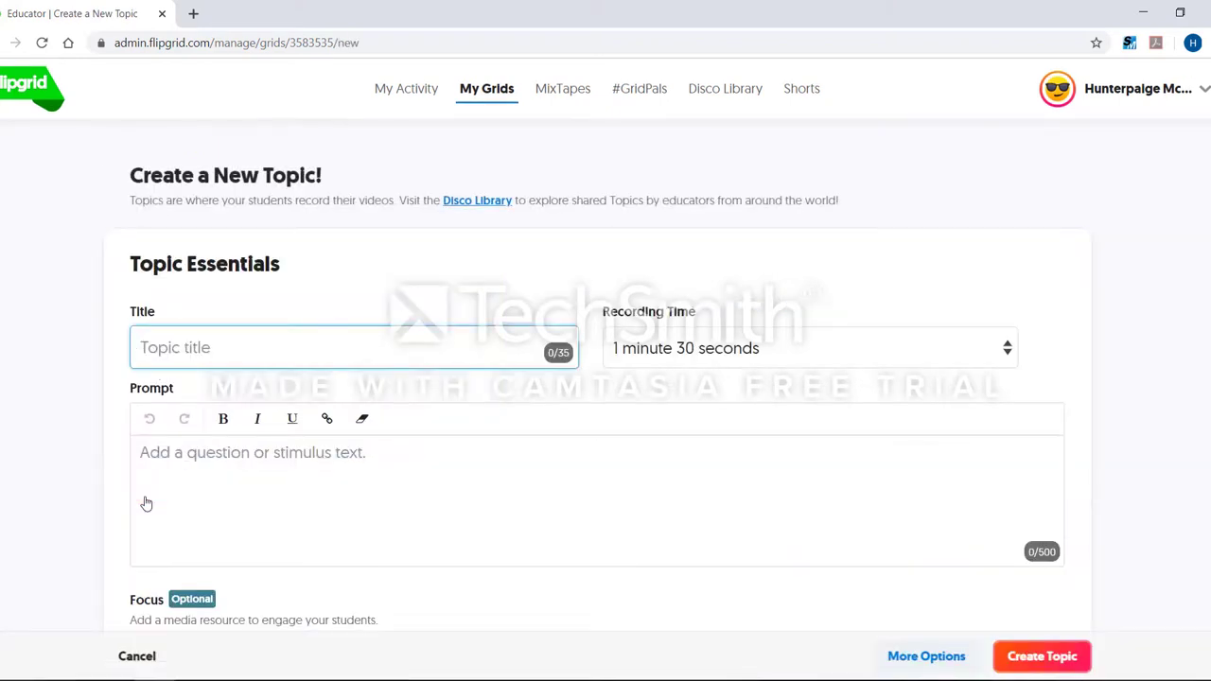
pyautogui.write('Introduction')
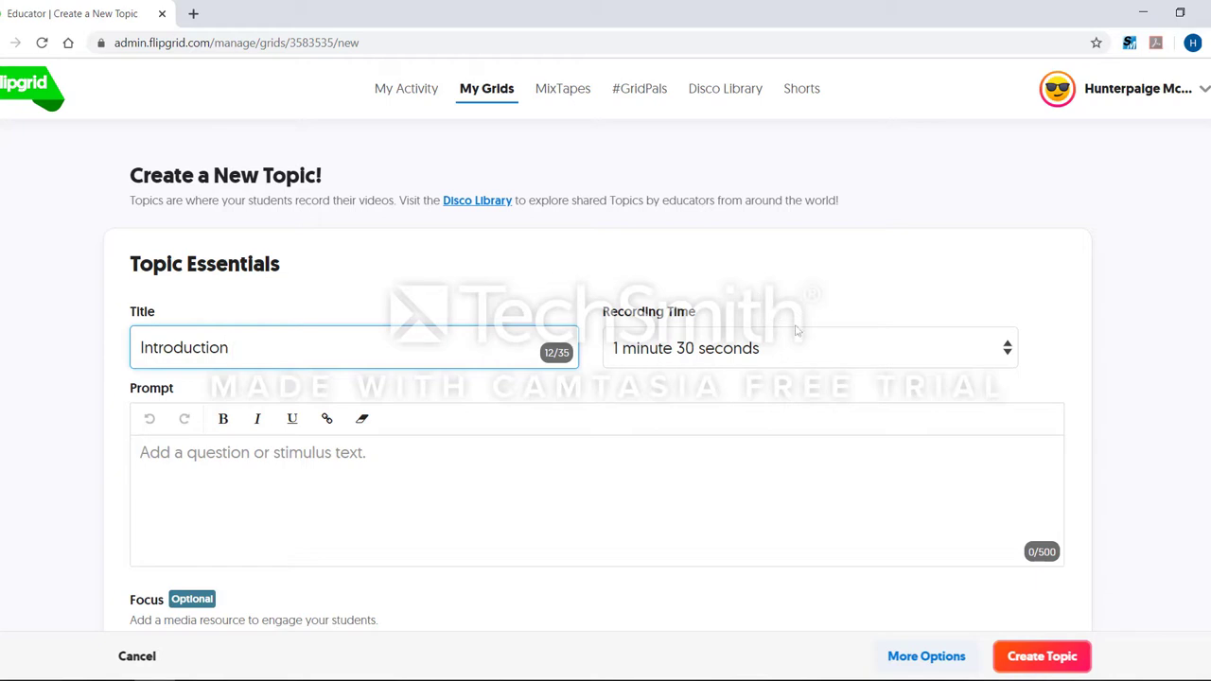
pyautogui.click(824, 351)
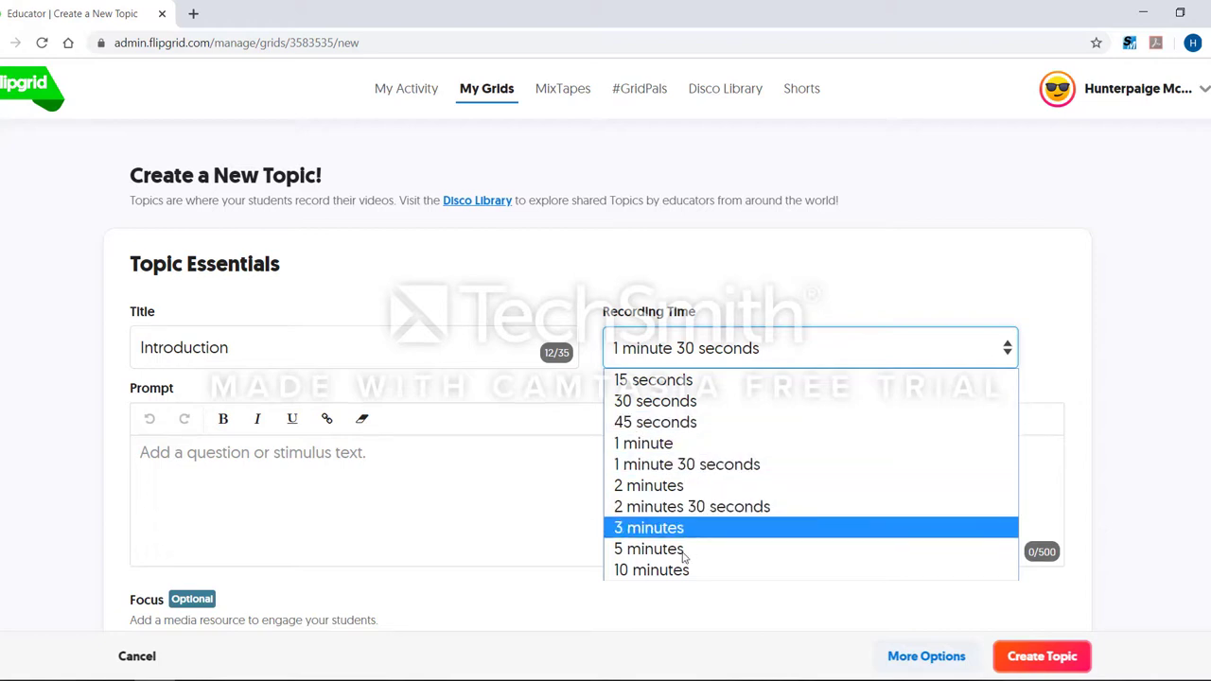
# Enter the topic prompt "Introduce yourself and give three interesting facts." and correct the misspelled word with the spelling suggestion.
pyautogui.click(532, 509)
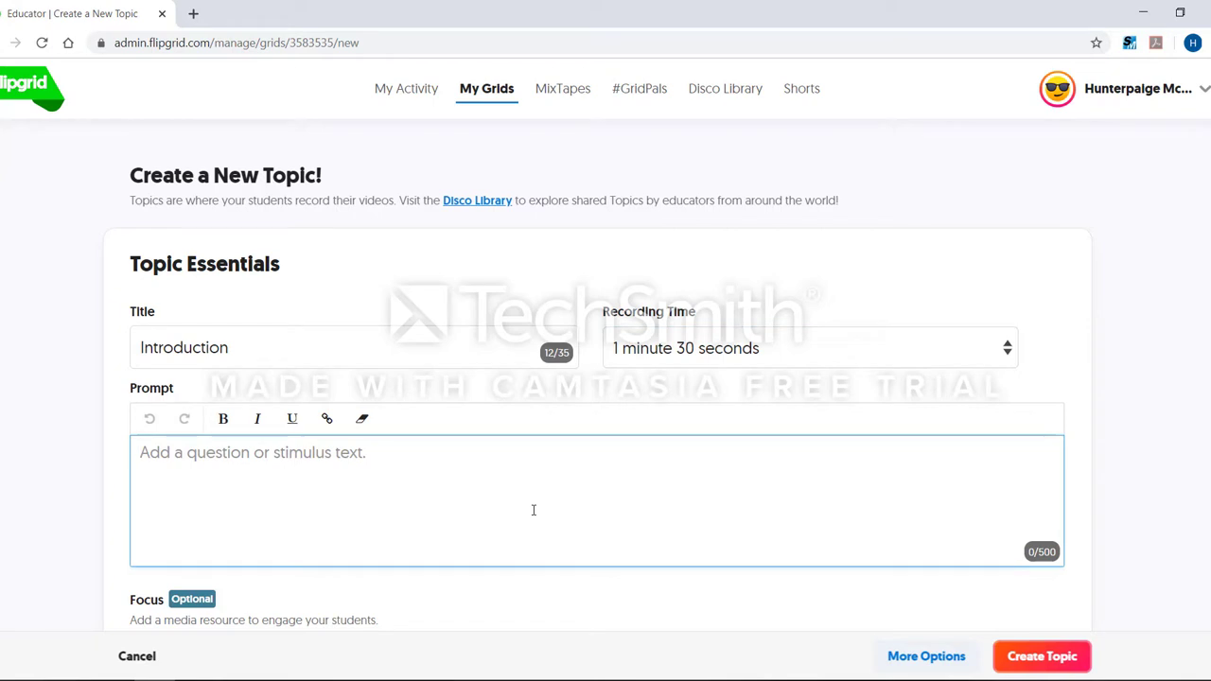
pyautogui.write('In')
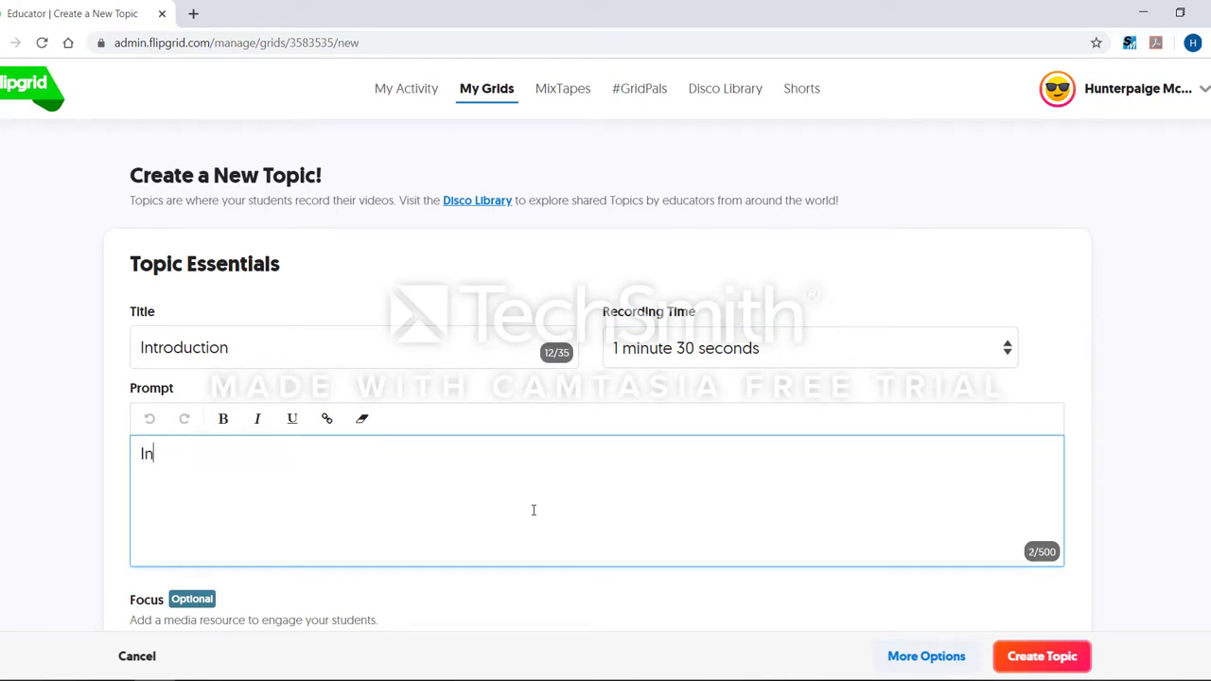
pyautogui.write('troduce yoursel')
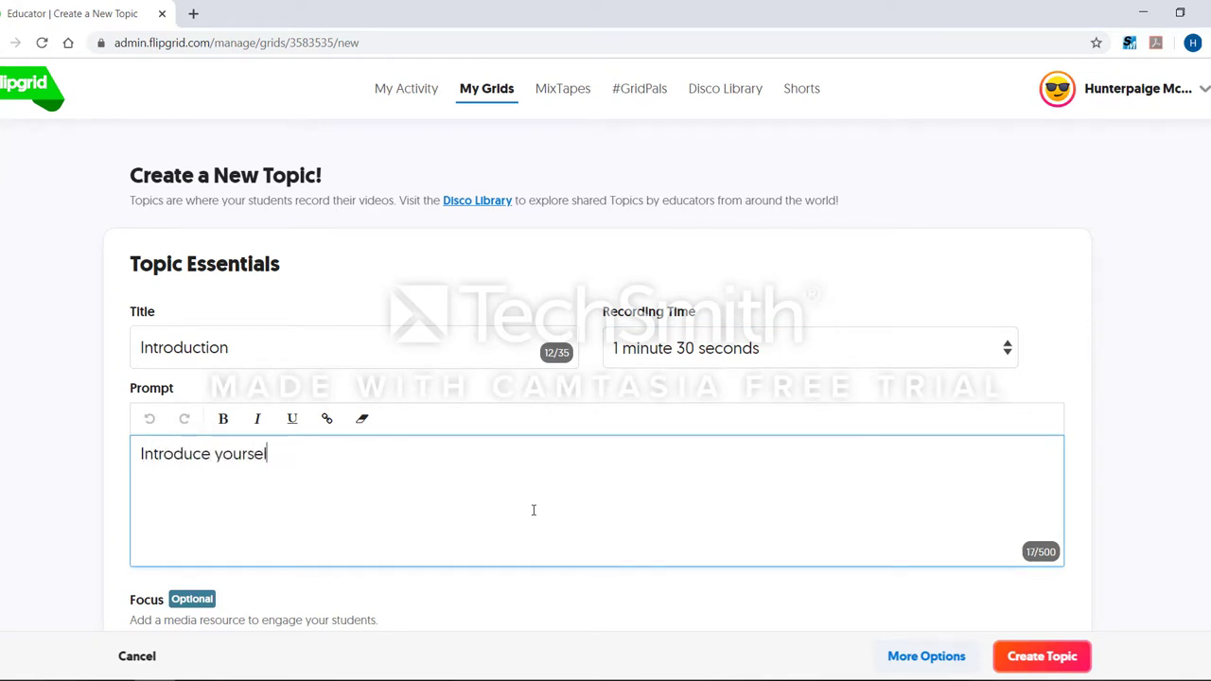
pyautogui.write('f and give thre')
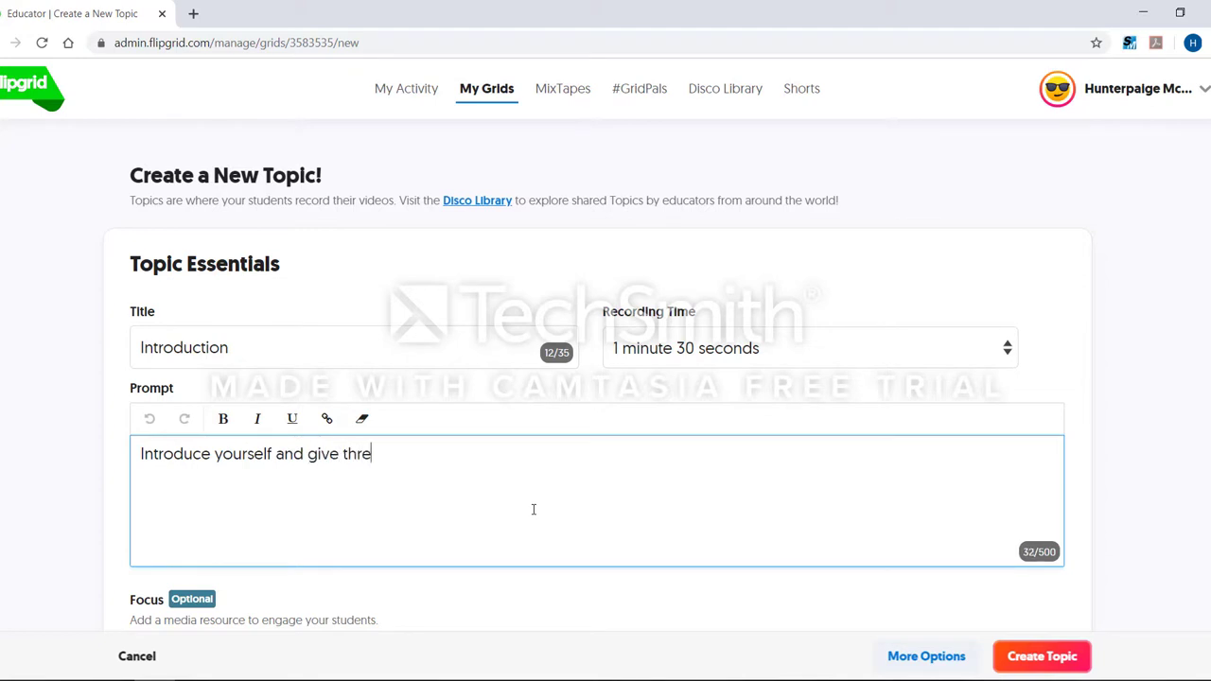
pyautogui.write('e intereseting fac')
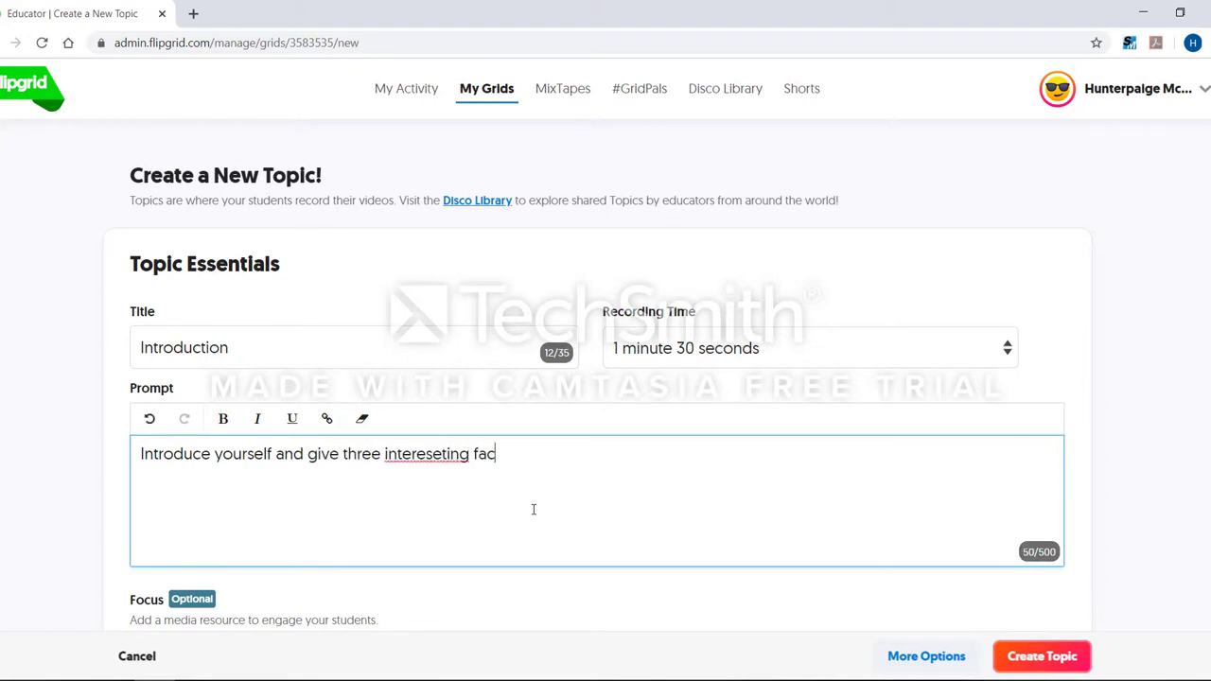
pyautogui.write('ts.')
pyautogui.rightClick(440, 454)
pyautogui.click(551, 243)
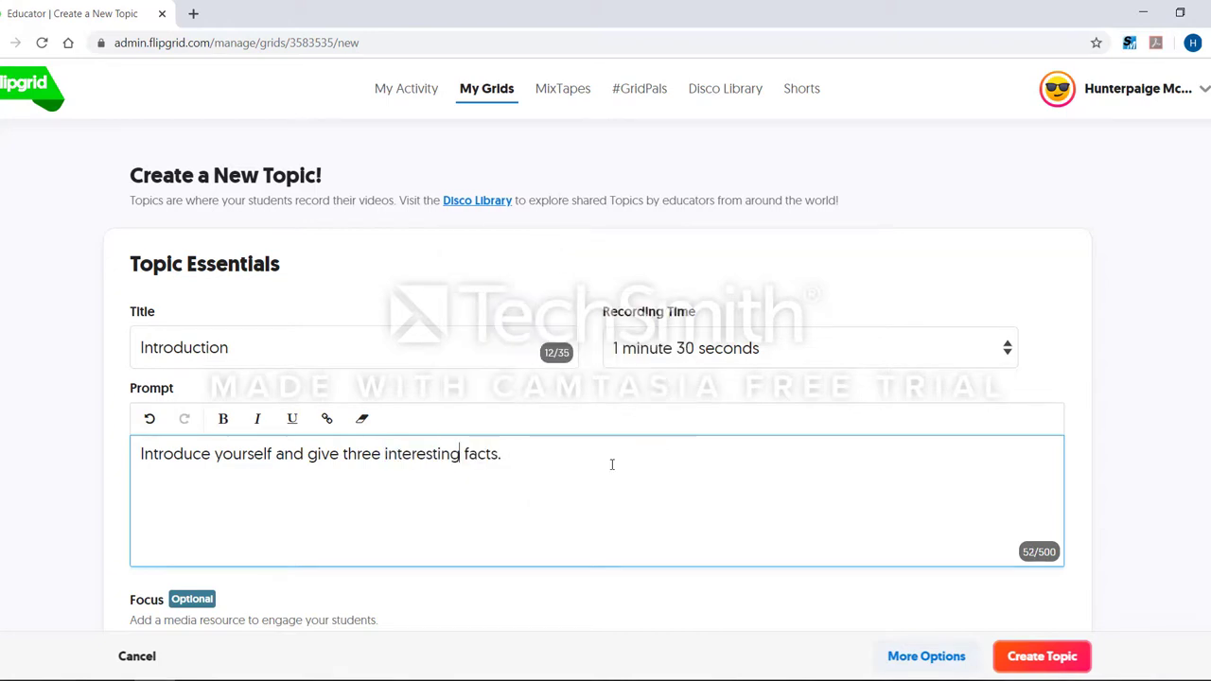
# Record a webcam video of about 20 seconds as the topic's focus and accept the recording.
pyautogui.scroll(-3, 610, 459)
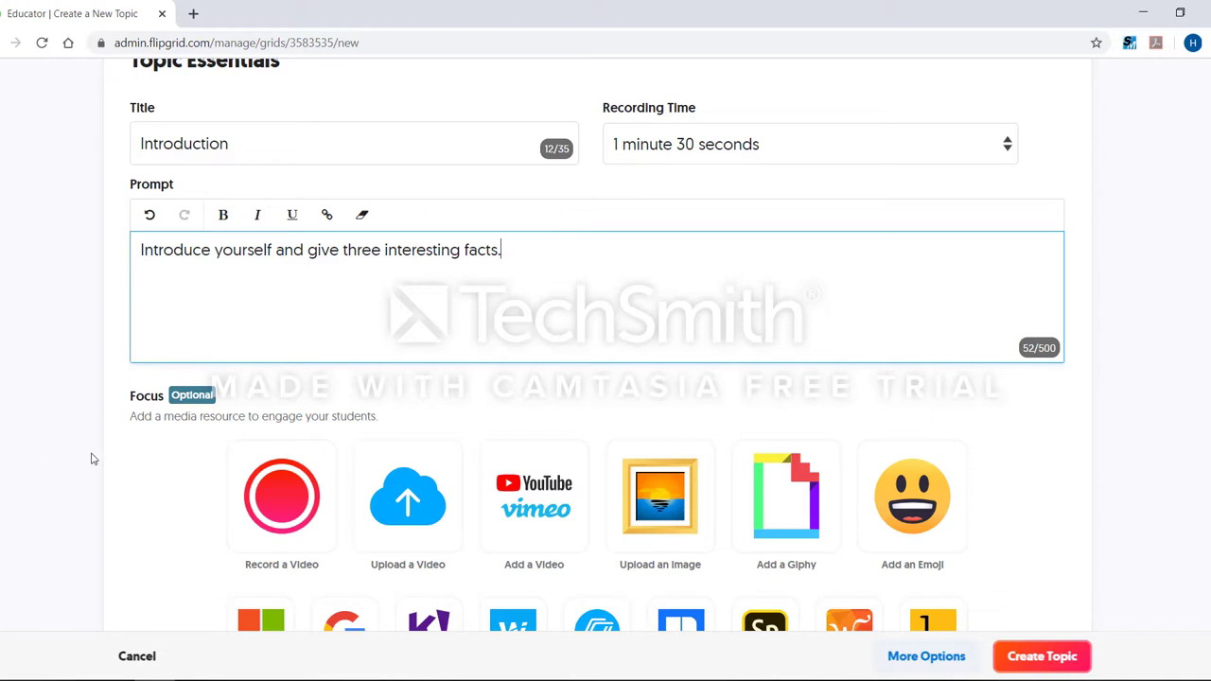
pyautogui.click(270, 501)
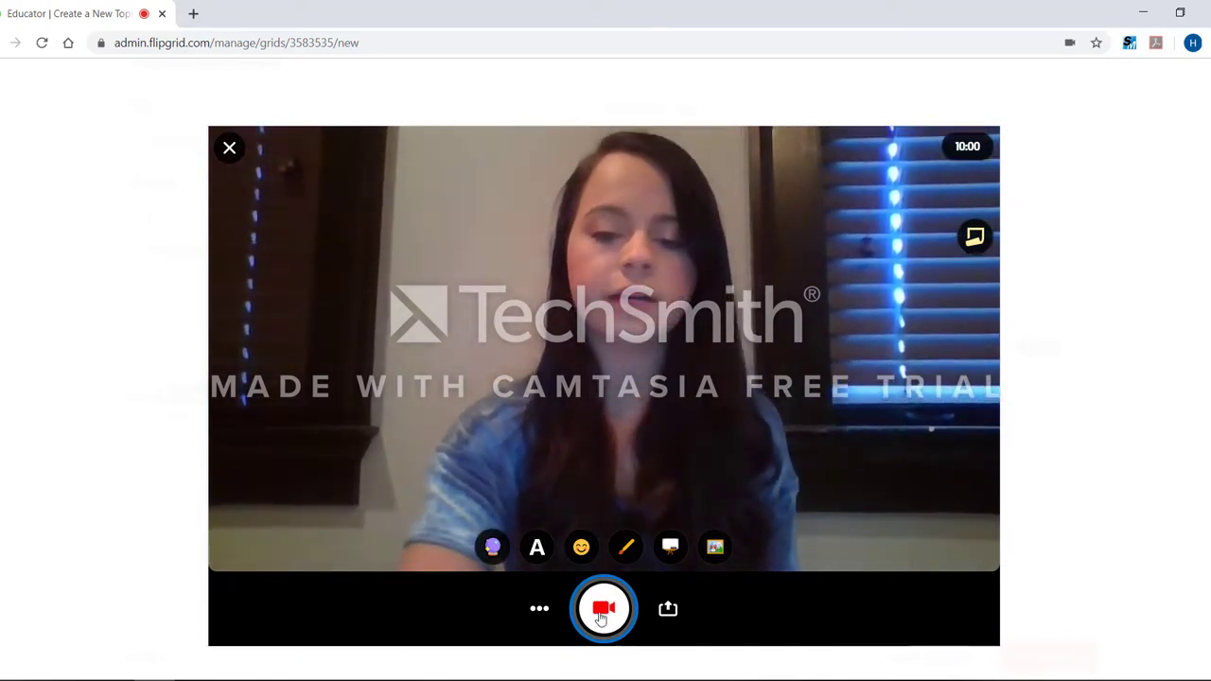
pyautogui.click(600, 620)
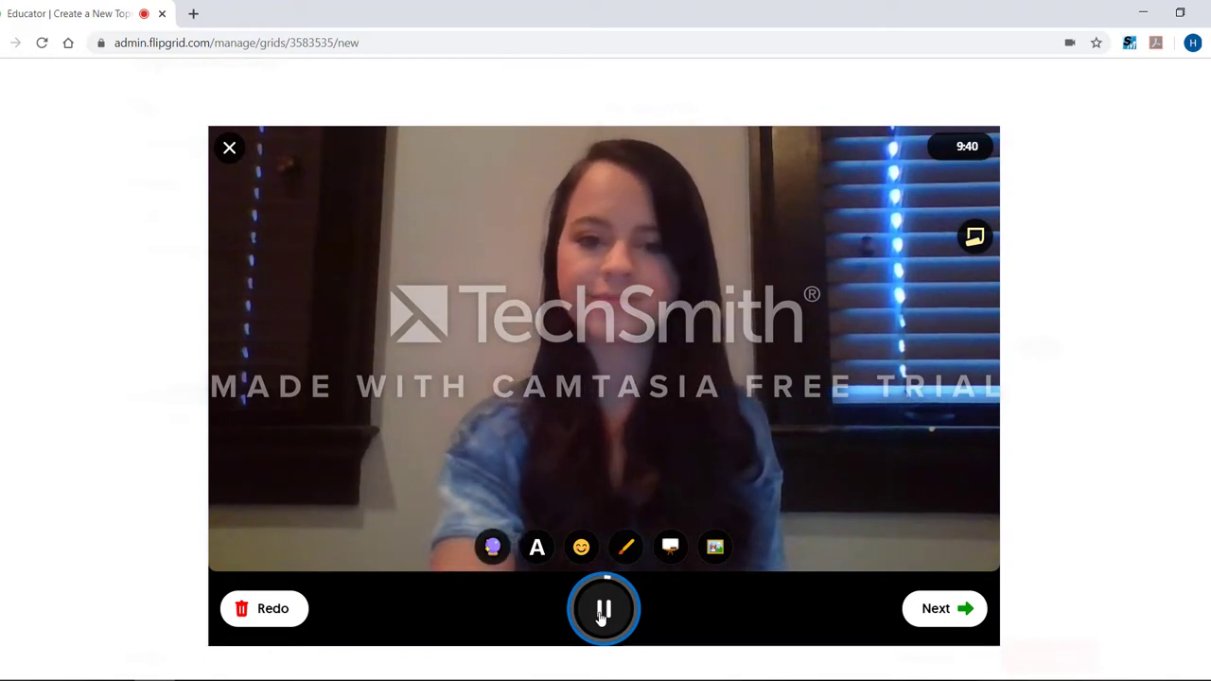
pyautogui.click(602, 613)
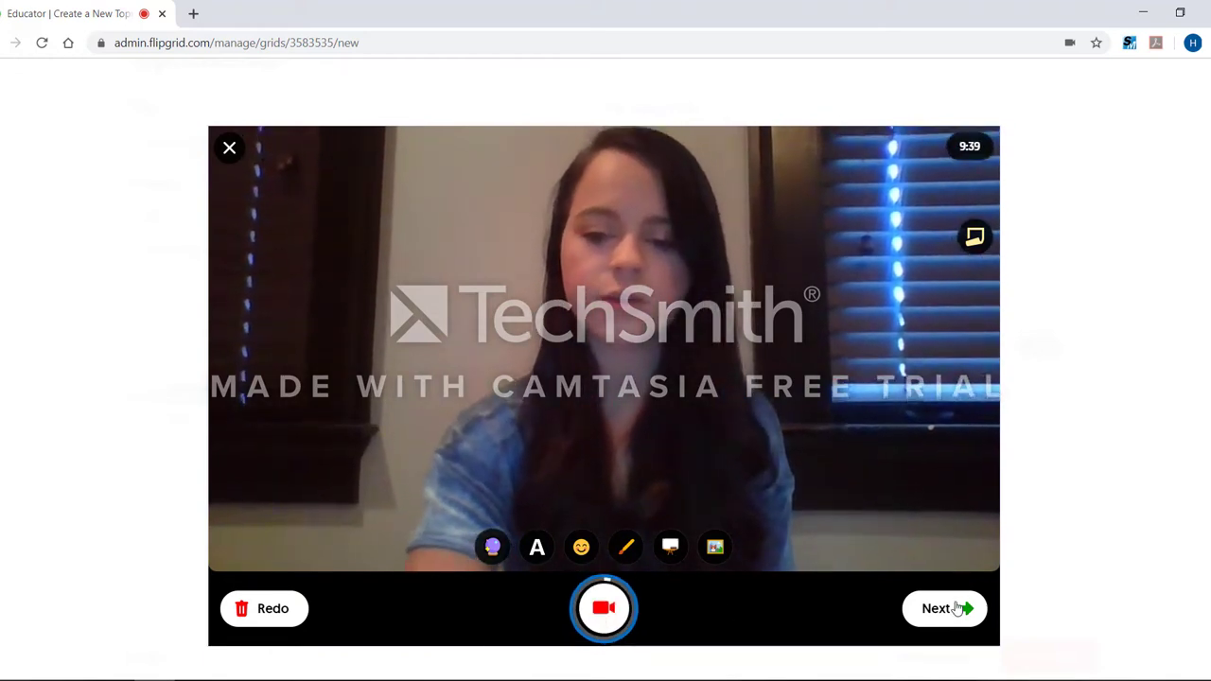
pyautogui.click(946, 608)
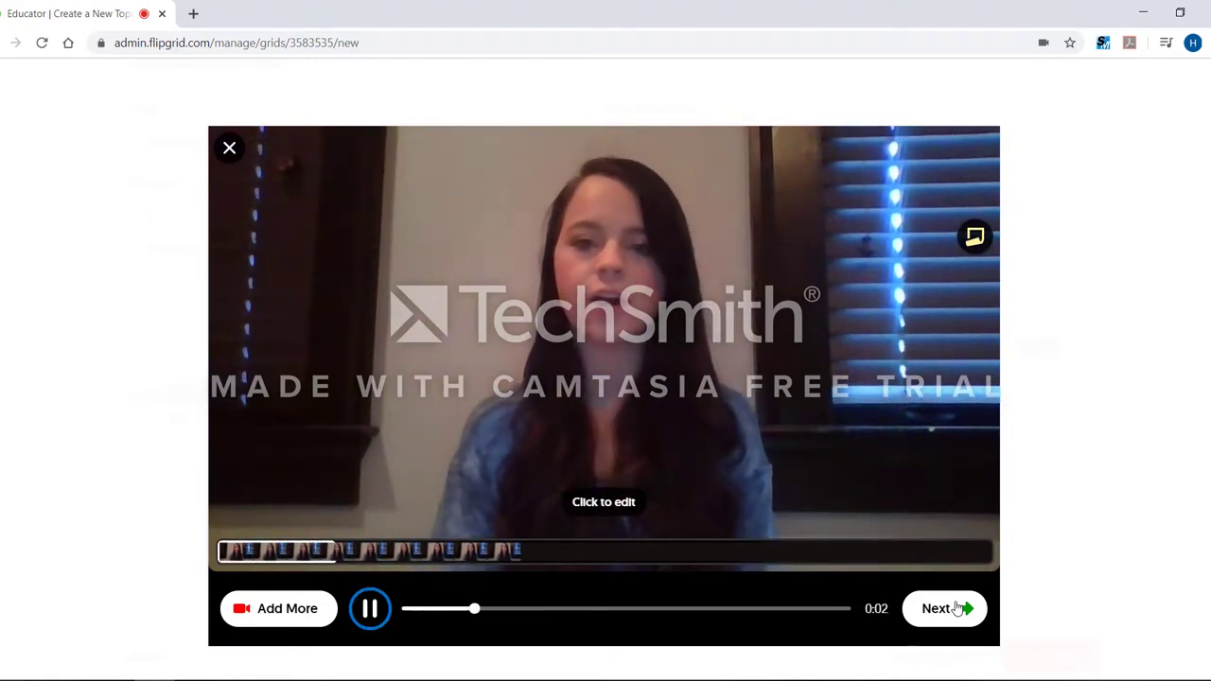
pyautogui.click(957, 608)
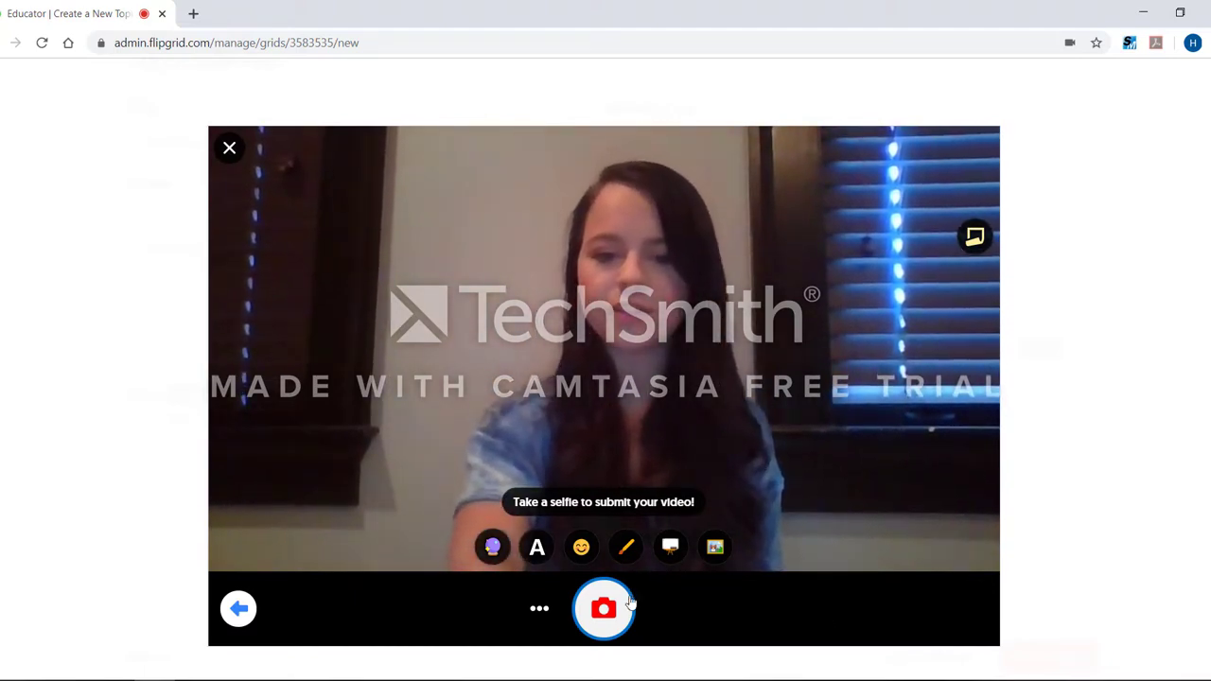
# Take a selfie for the focus video without adding stickers, and complete the video submission.
pyautogui.click(604, 610)
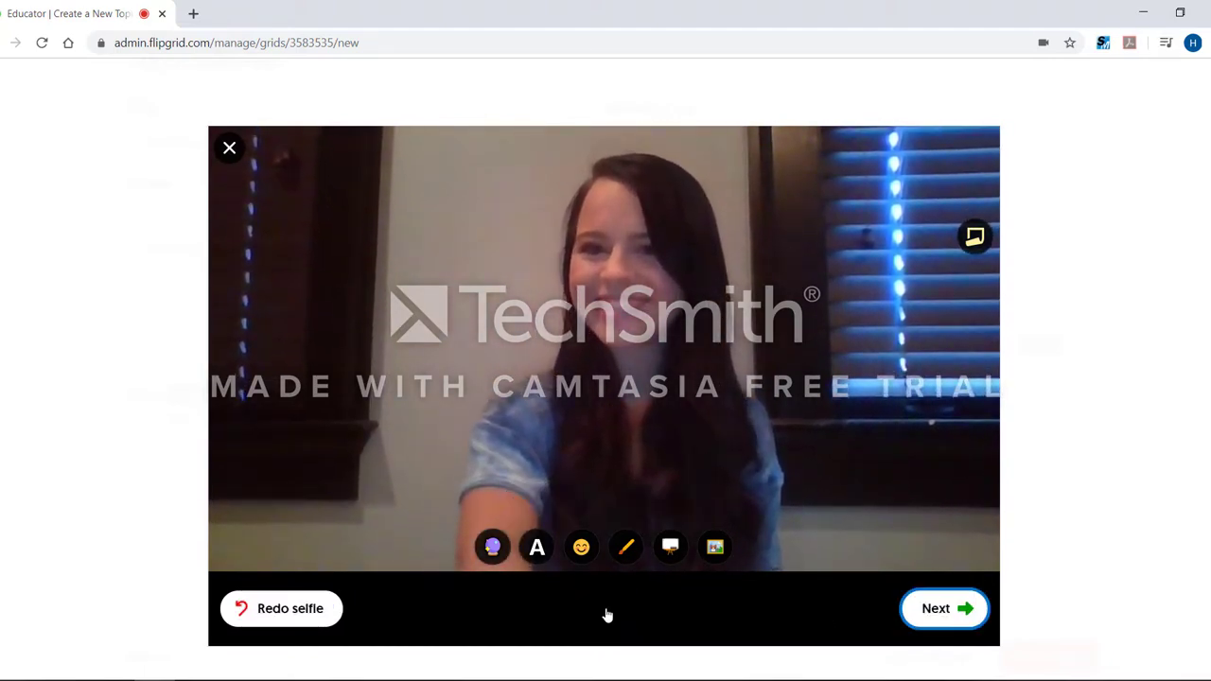
pyautogui.click(581, 547)
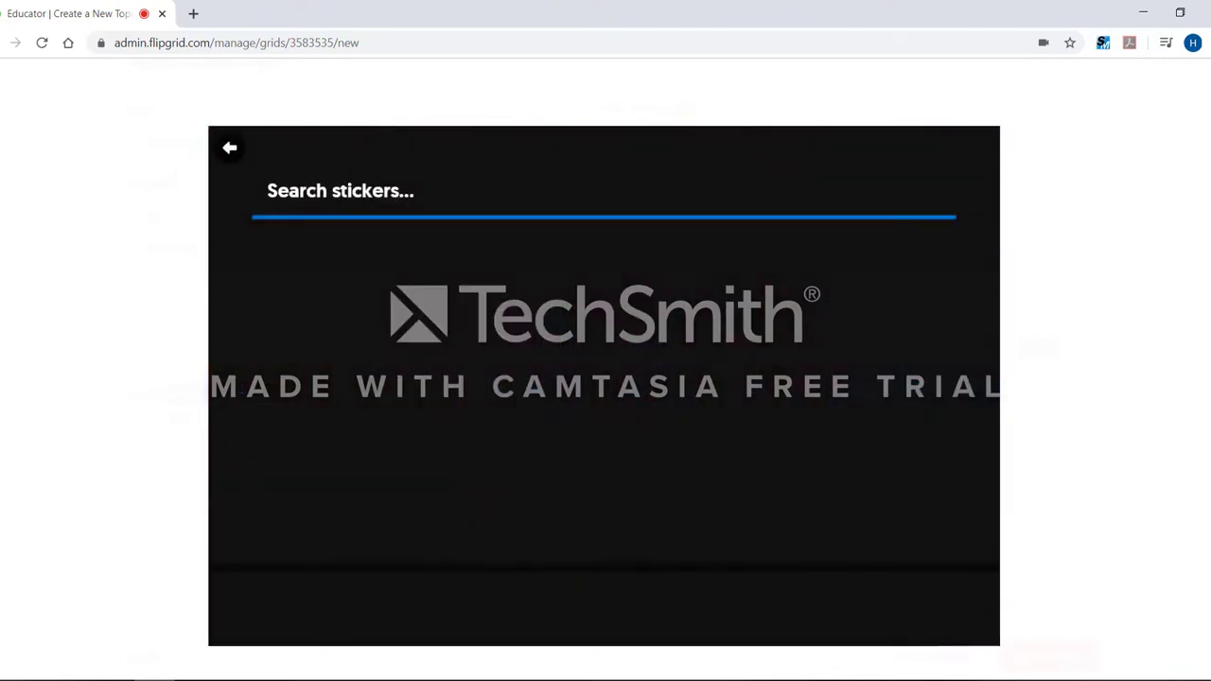
pyautogui.click(232, 151)
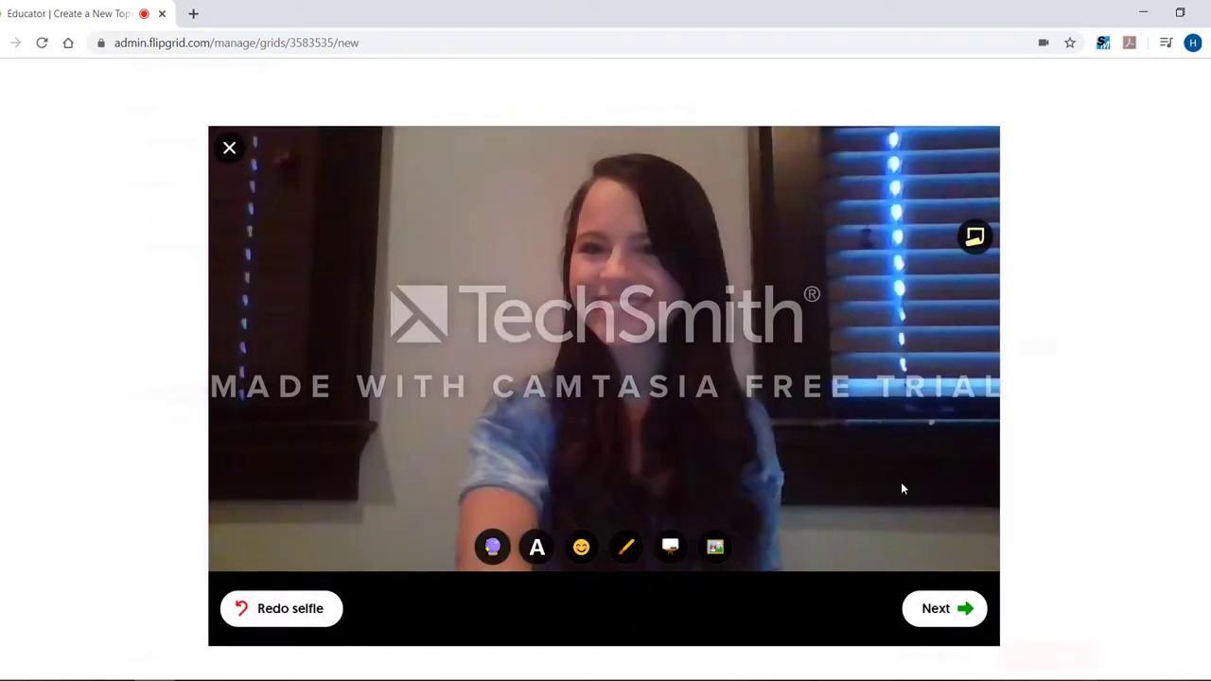
pyautogui.click(959, 614)
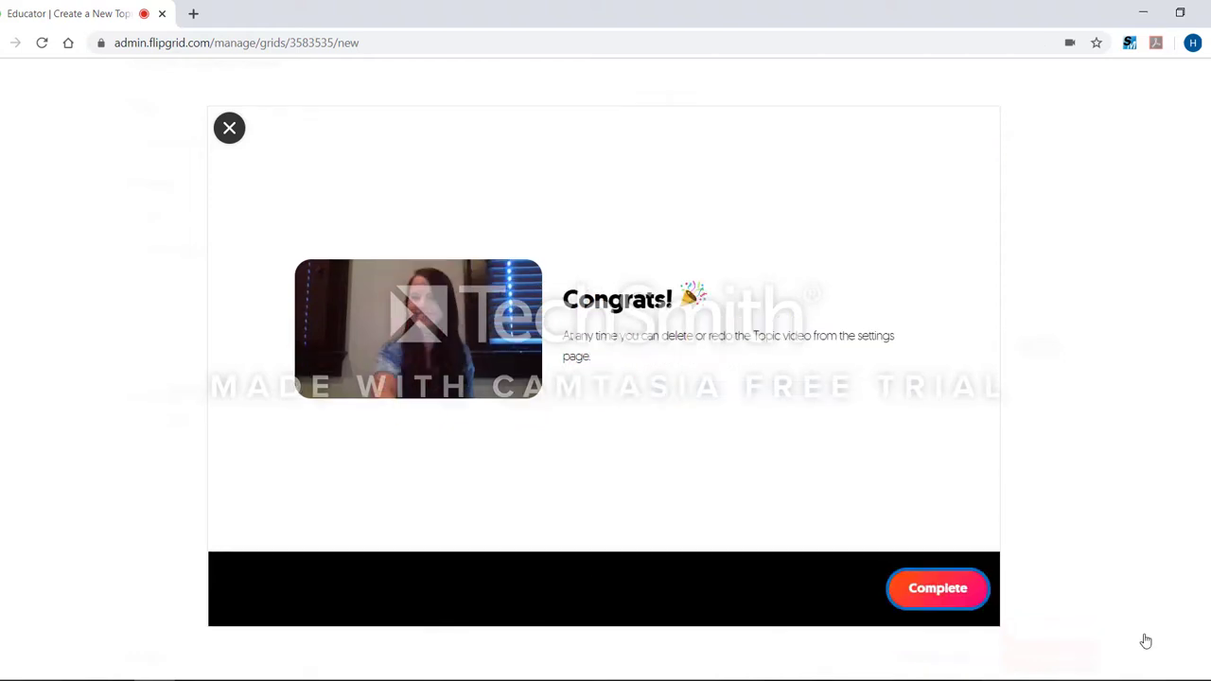
pyautogui.click(965, 592)
# Create the "Introduction" topic with its prompt and focus video.
pyautogui.scroll(-1, 661, 421)
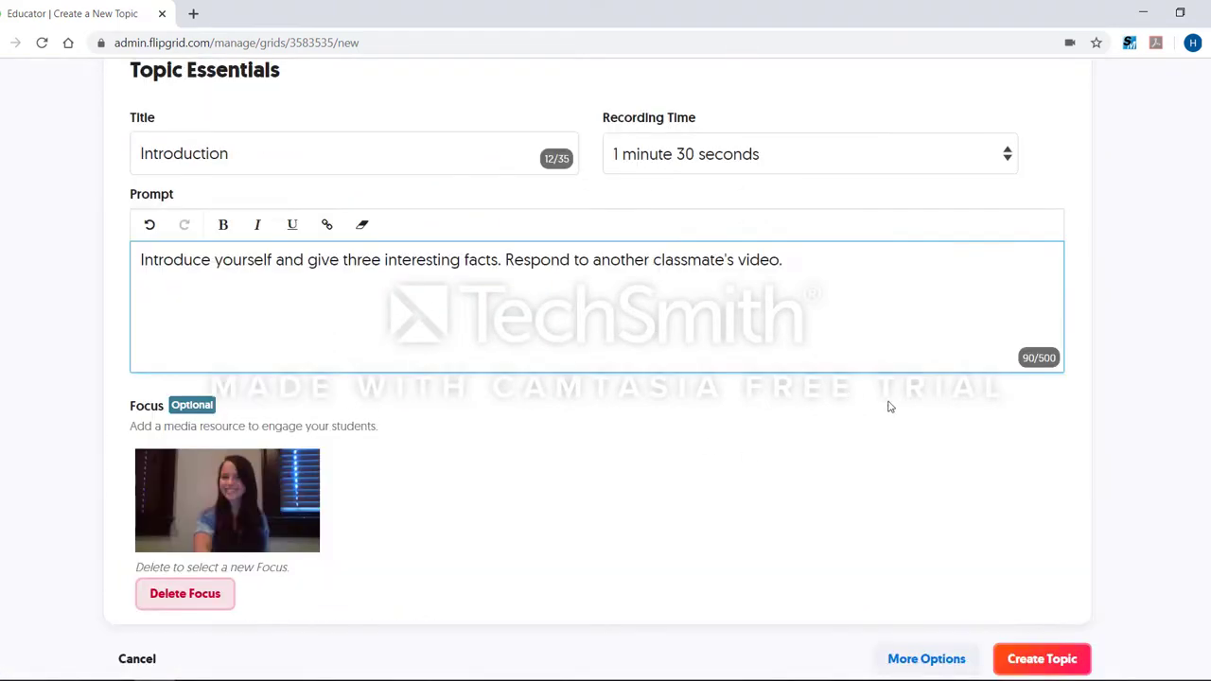
pyautogui.scroll(-1, 886, 406)
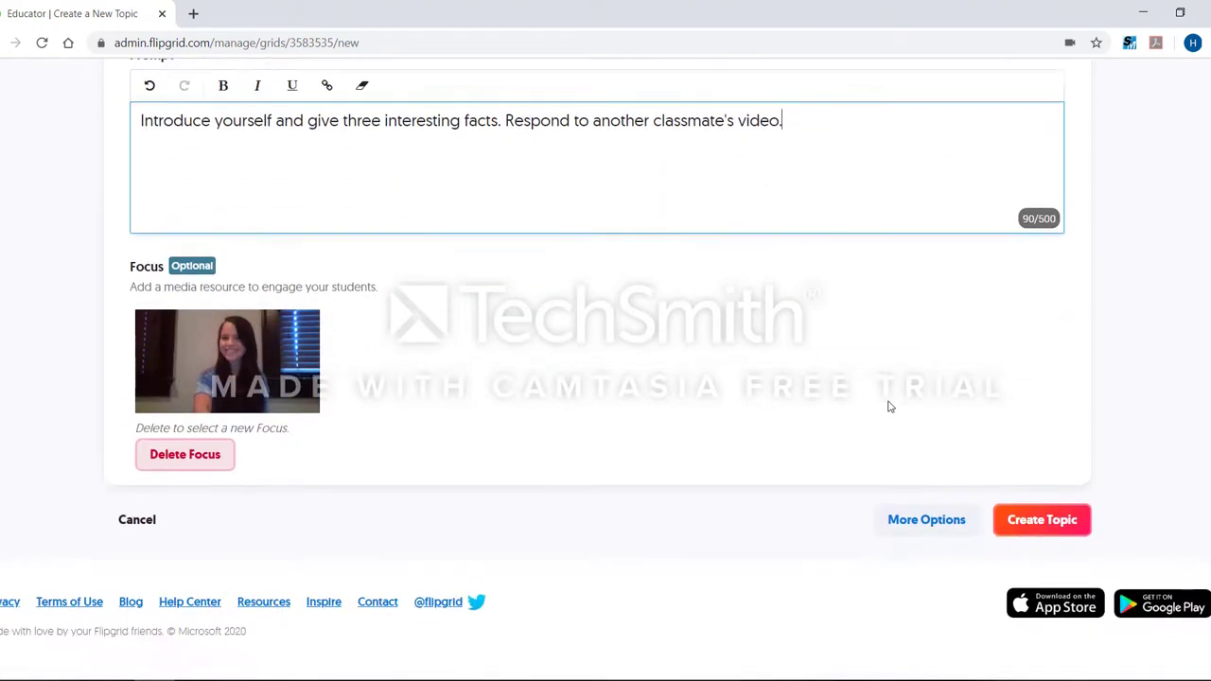
pyautogui.click(1068, 518)
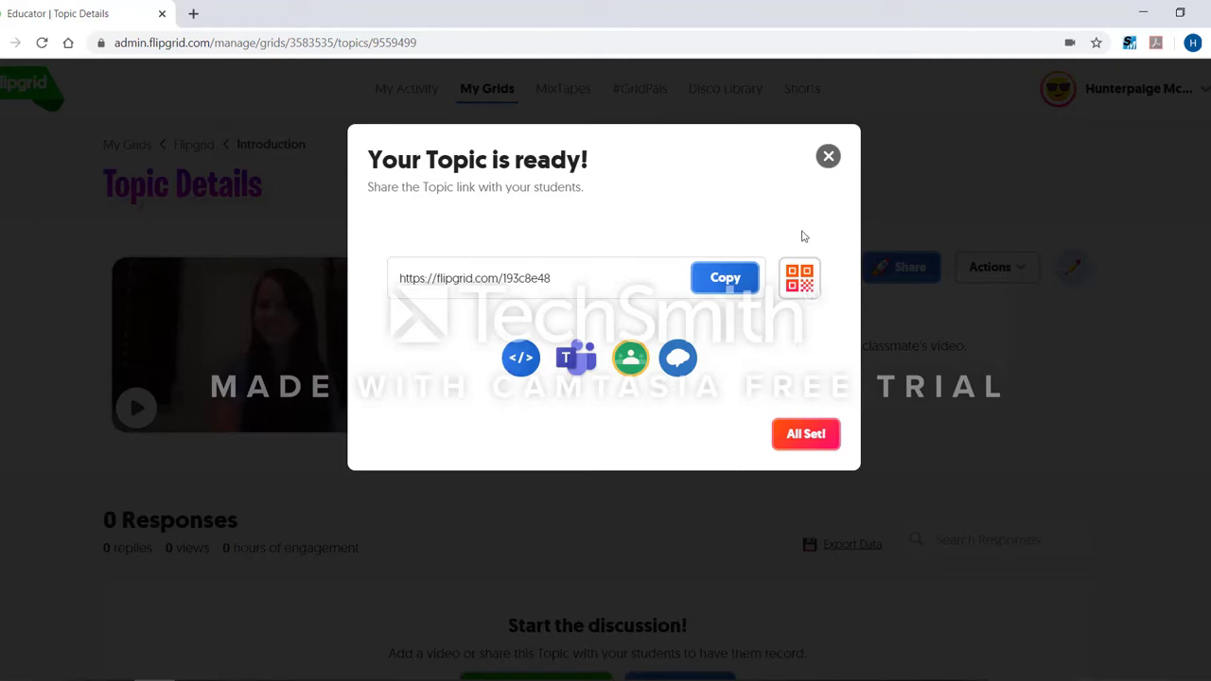
# Open the Introduction topic's student view through its Flip Code and sign in with the student's ID/username.
pyautogui.click(806, 435)
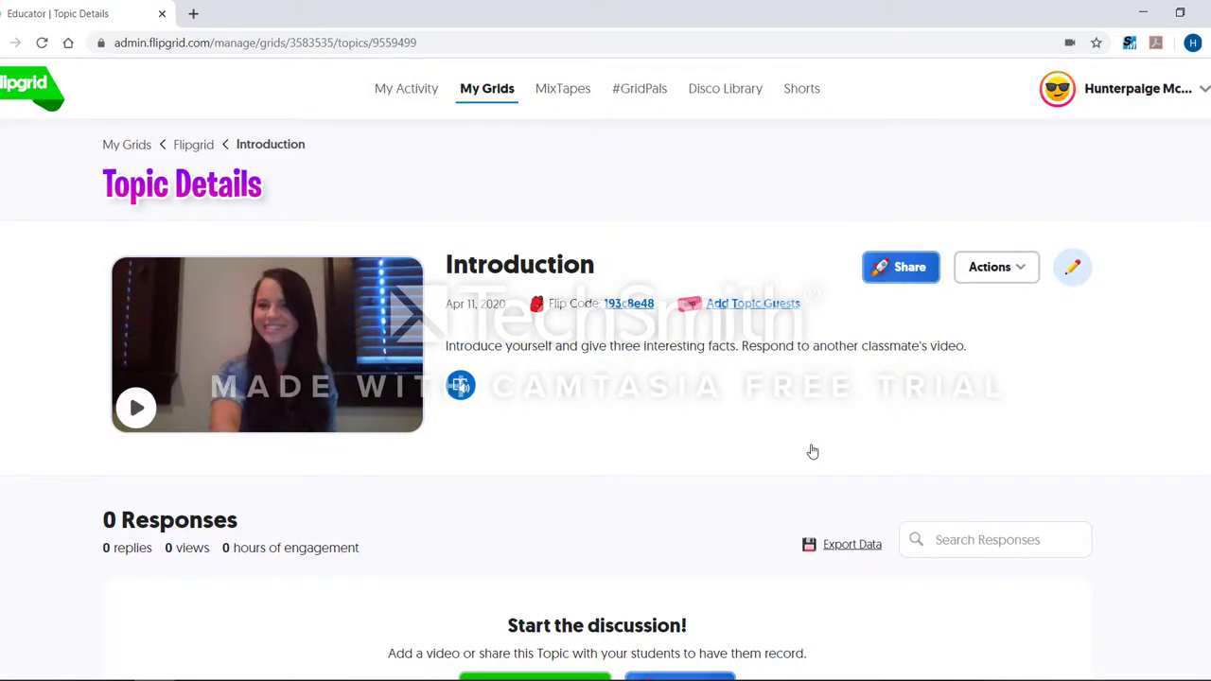
pyautogui.scroll(-1, 632, 414)
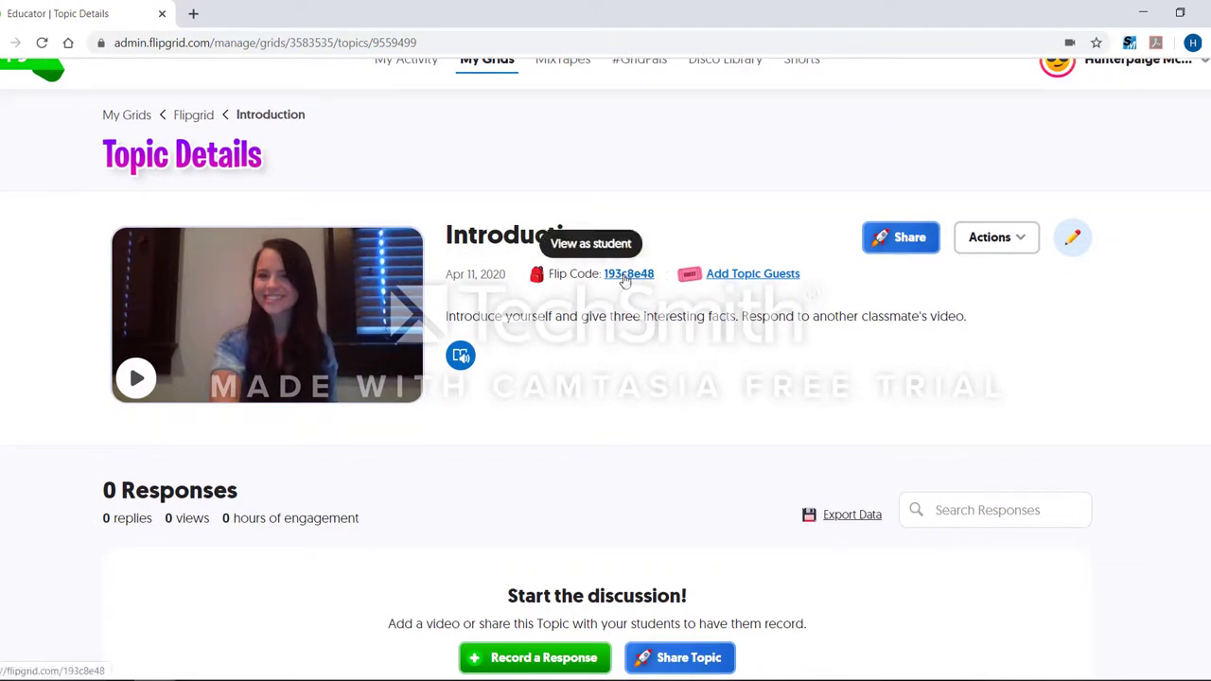
pyautogui.click(625, 275)
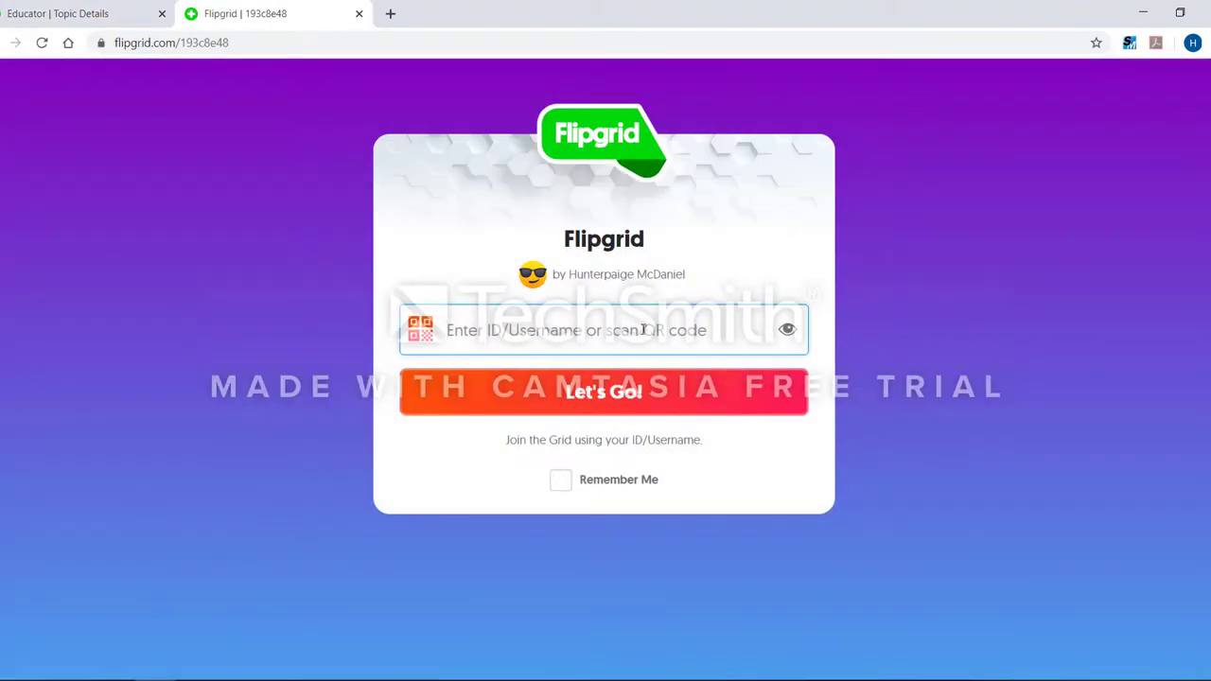
pyautogui.write('••••')
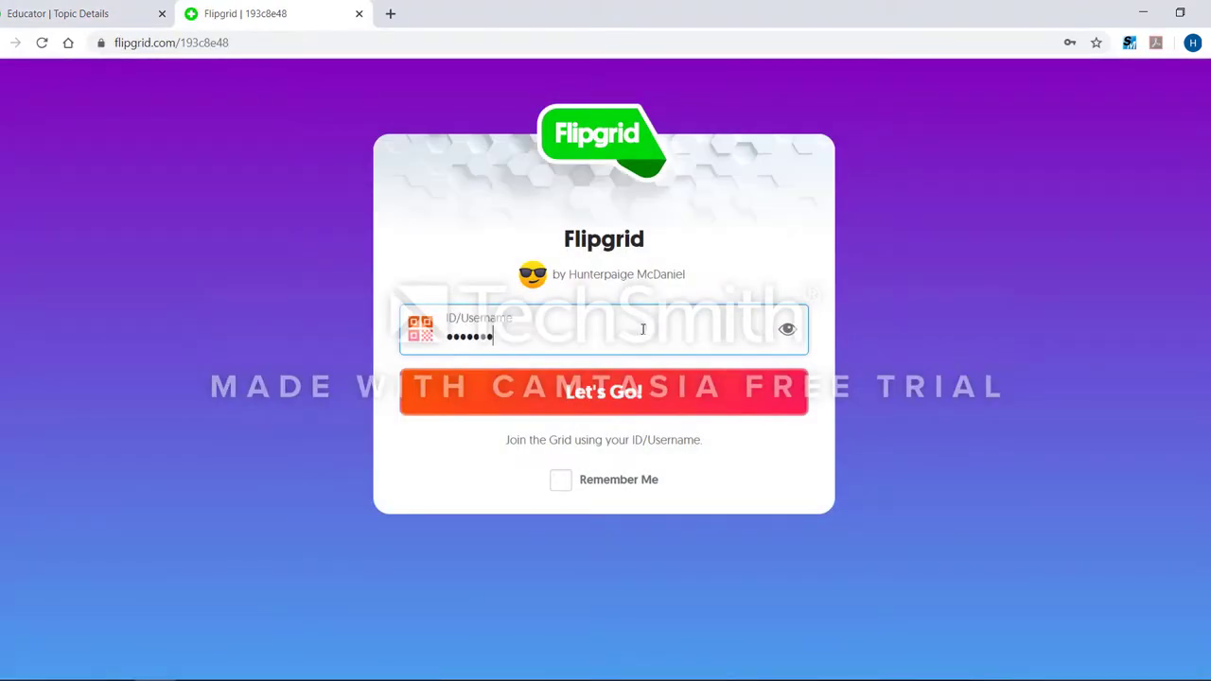
pyautogui.click(640, 393)
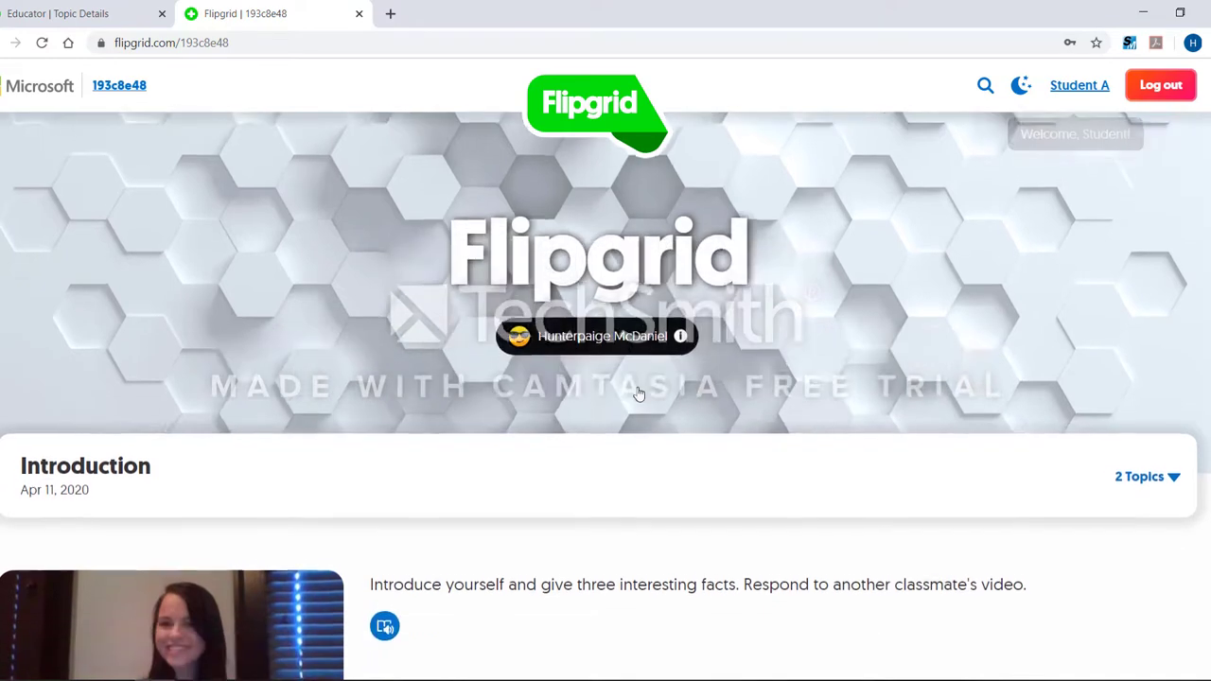
# Open the video response recorder for the Introduction topic as a student, and close it without recording.
pyautogui.scroll(-5, 639, 393)
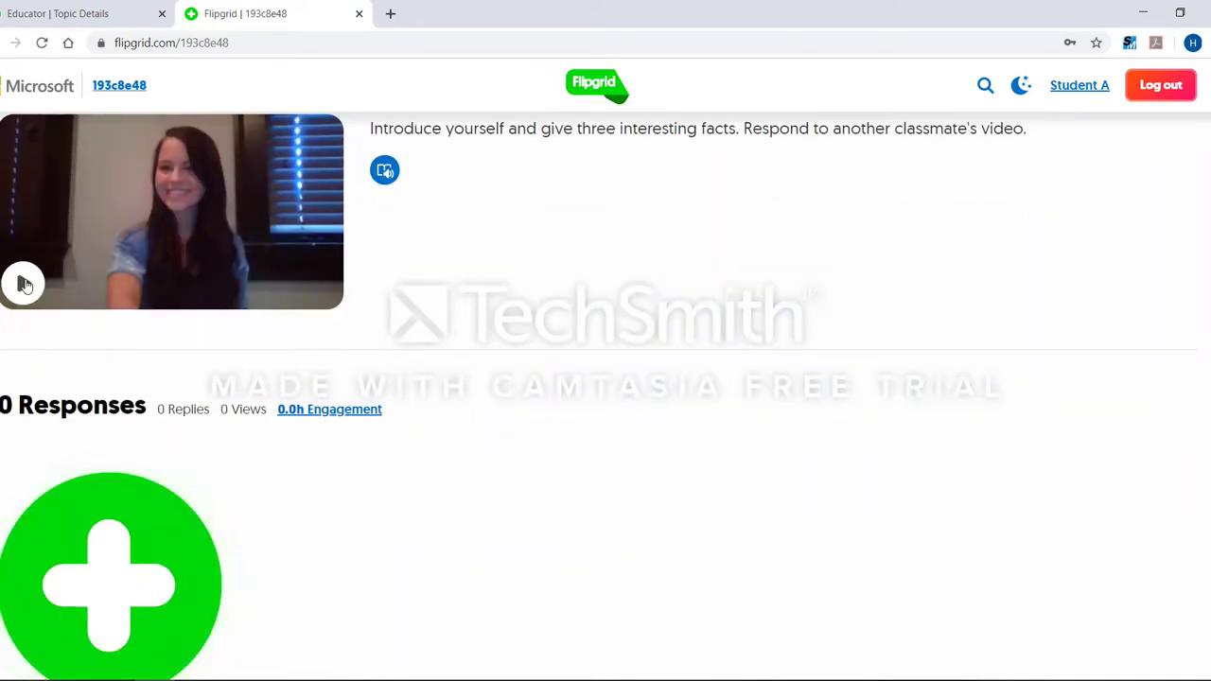
pyautogui.scroll(-2, 332, 508)
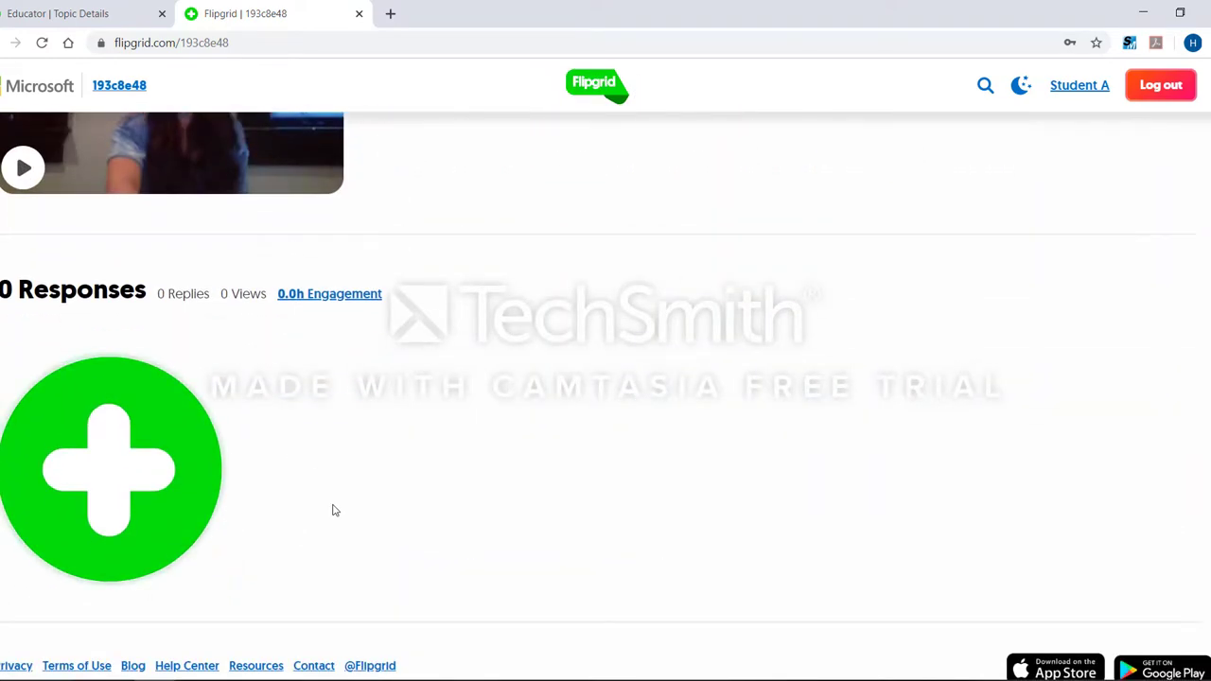
pyautogui.click(116, 482)
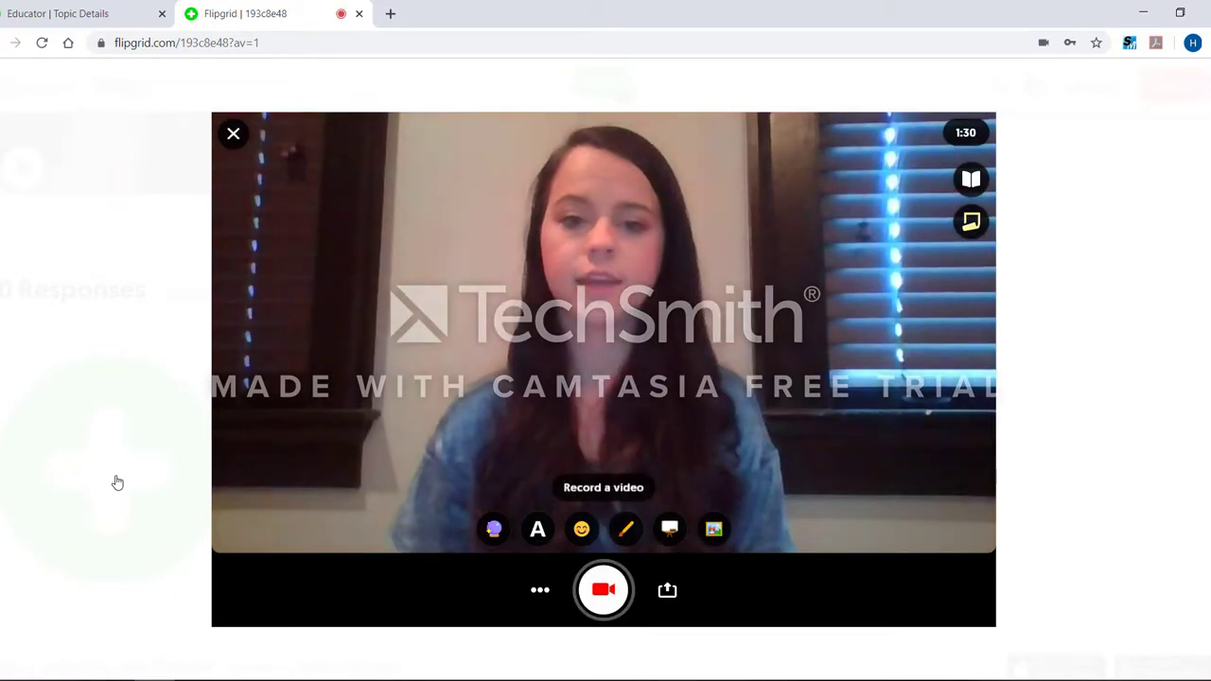
pyautogui.click(234, 134)
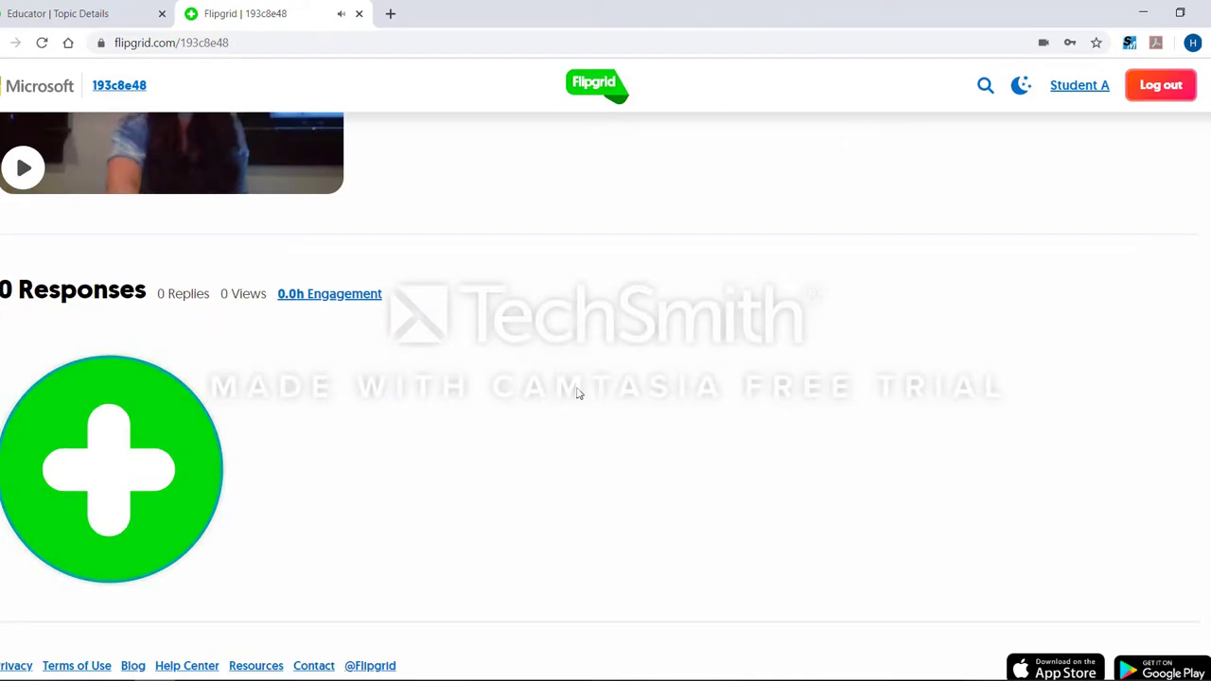
# Examine the student view of the Introduction topic, from the prompt and focus video to the responses area.
pyautogui.scroll(-1, 579, 393)
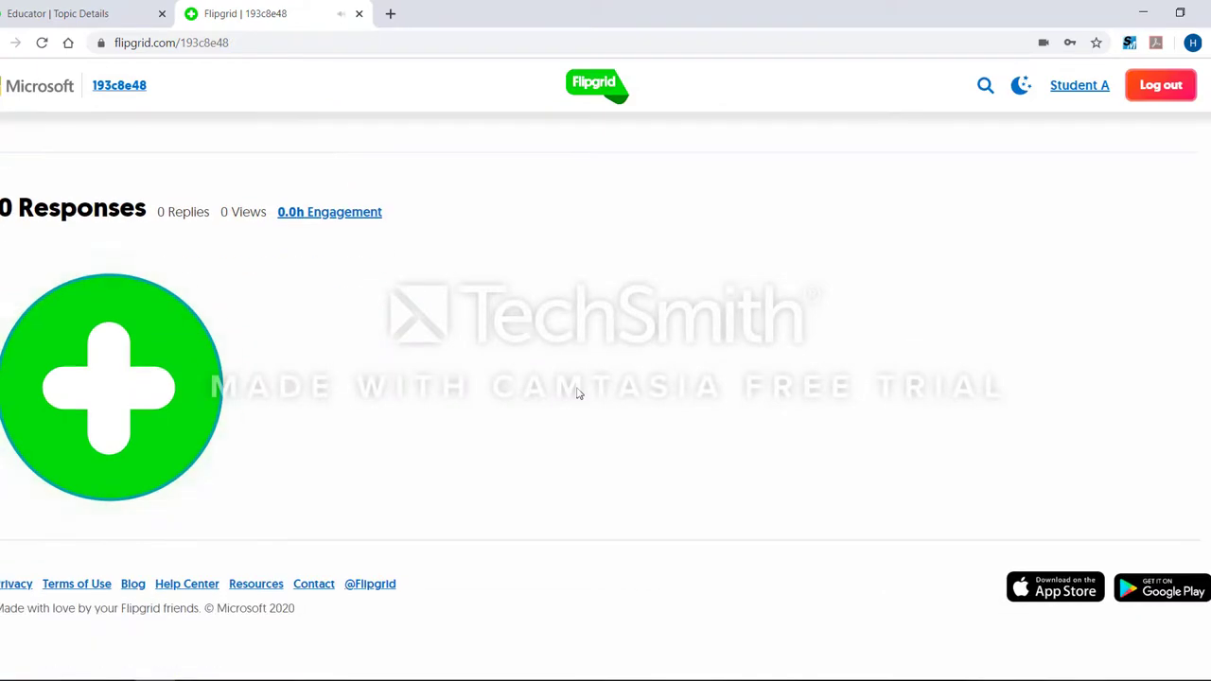
pyautogui.scroll(3, 579, 393)
pyautogui.scroll(2, 578, 394)
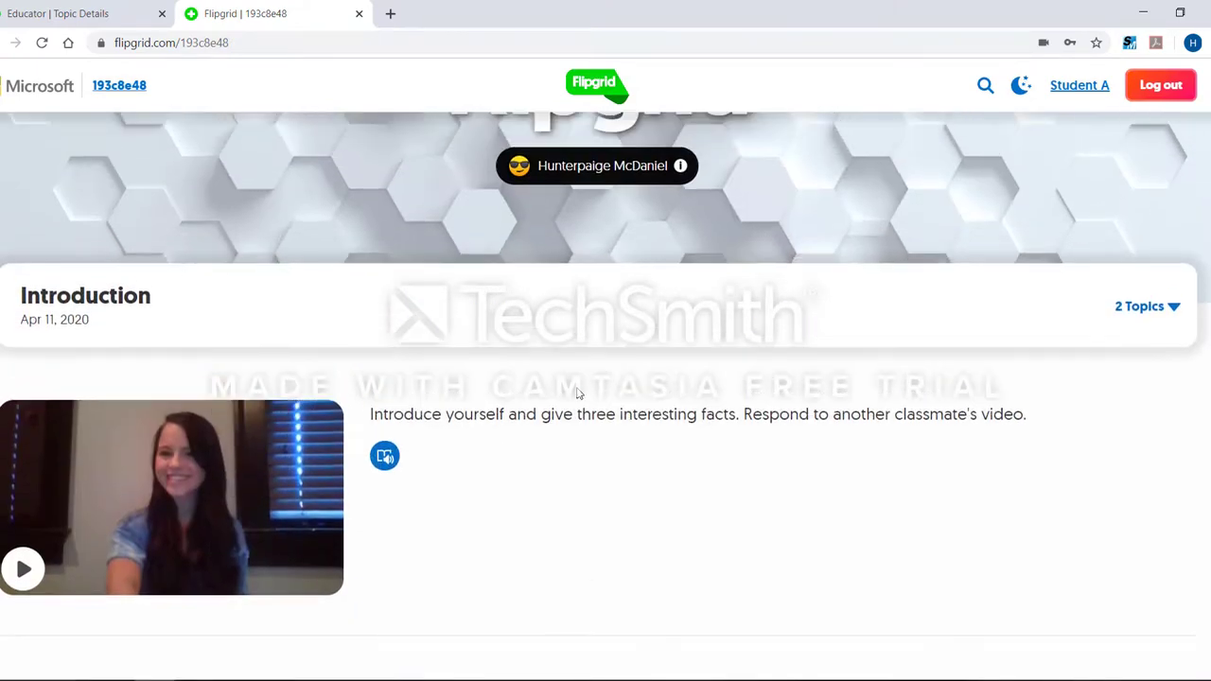
pyautogui.scroll(-3, 579, 393)
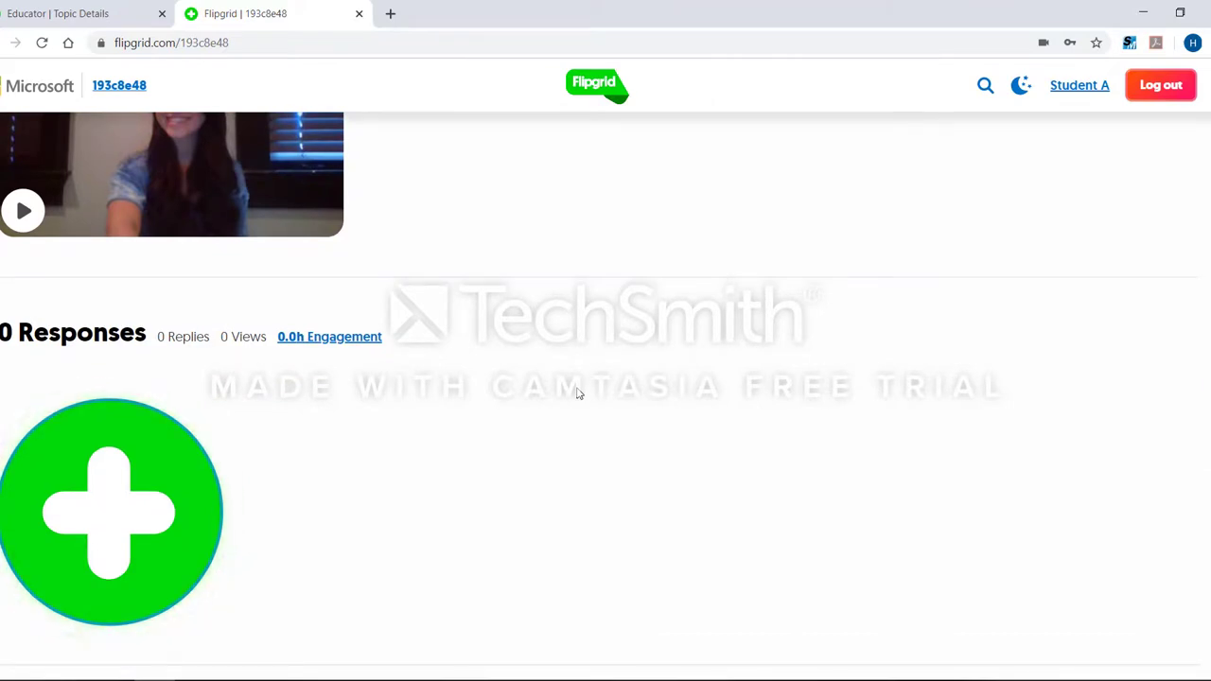
pyautogui.scroll(6, 578, 394)
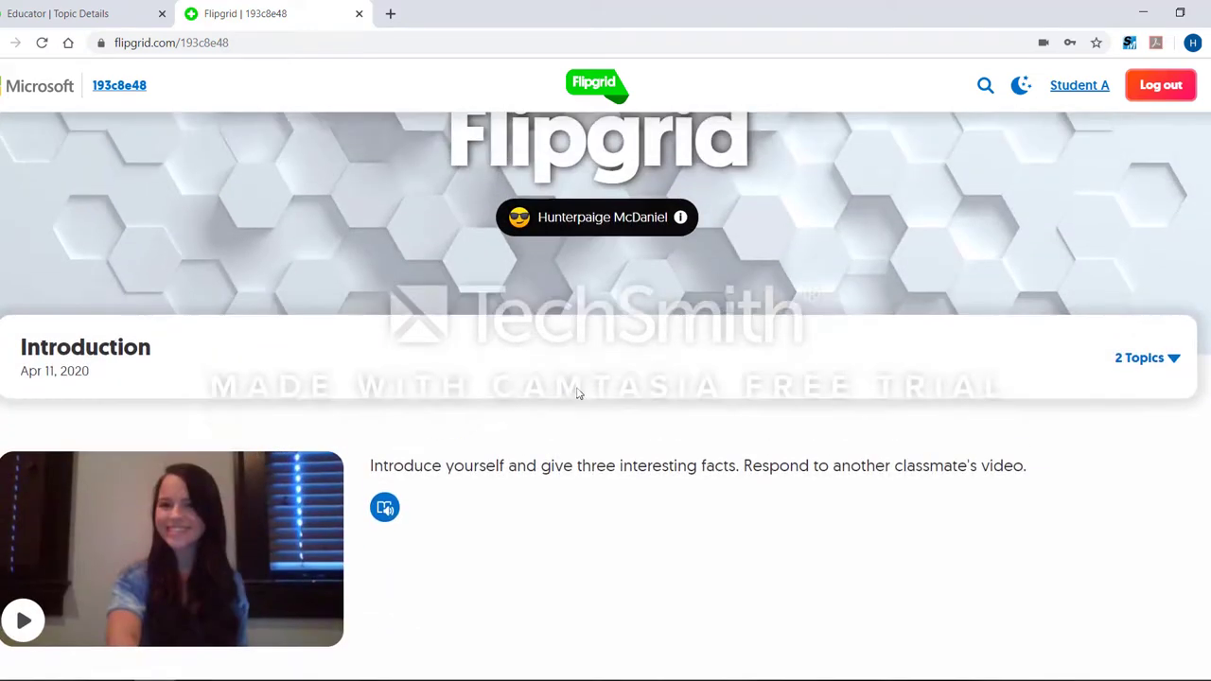
pyautogui.scroll(-4, 581, 418)
pyautogui.scroll(-3, 581, 417)
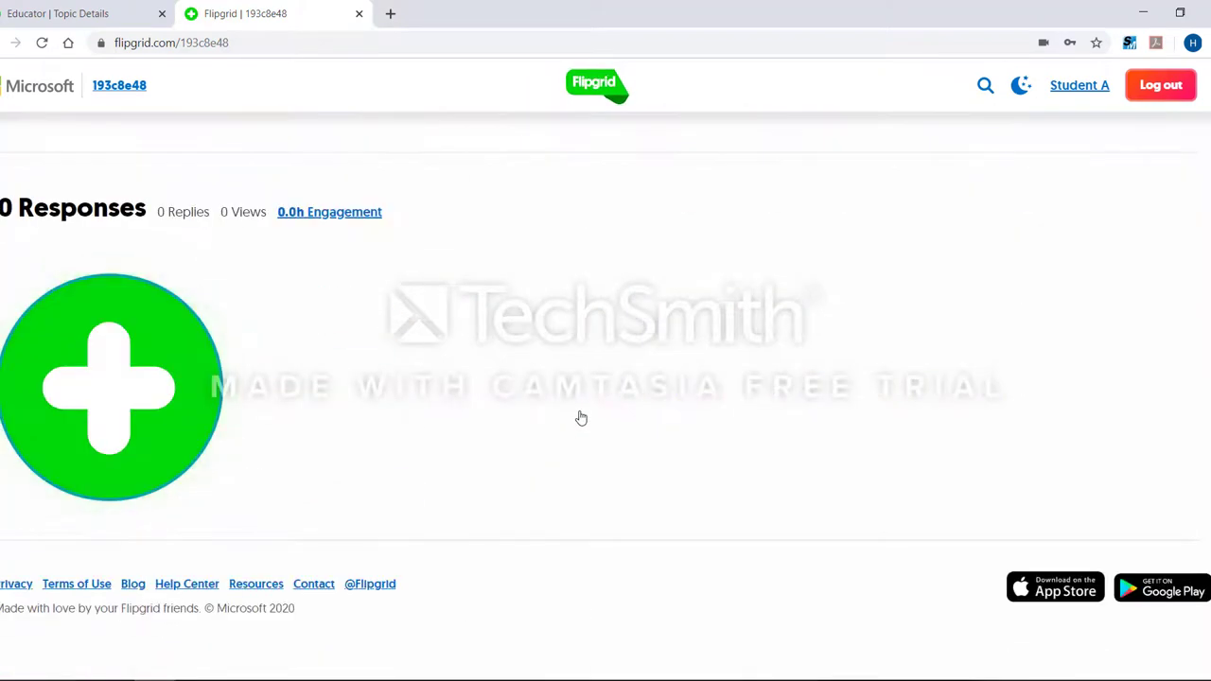